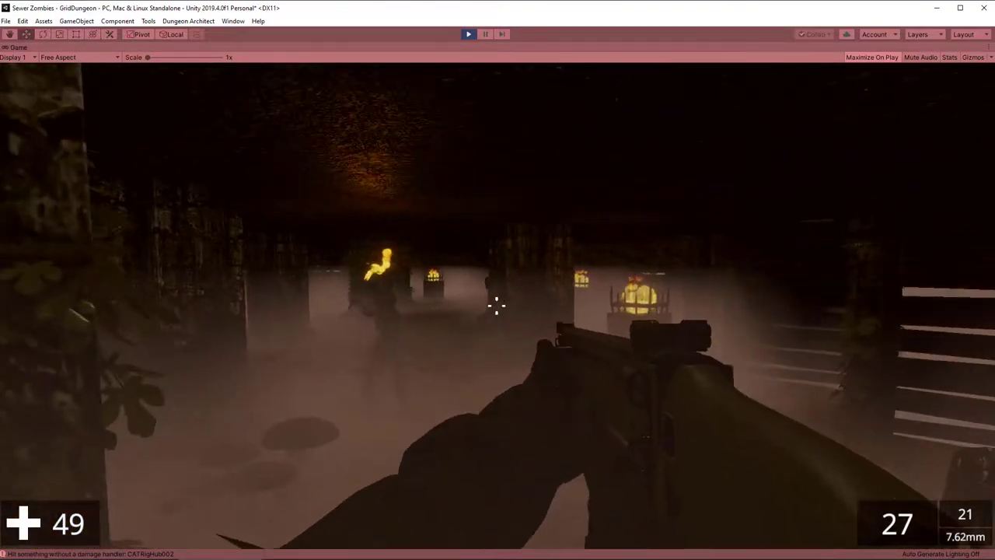
- Play-test the sewer level by shooting the approaching torch- and axe-carrying zombies with the 7.62mm rifle
left_click(496, 305)
left_click(496, 306)
left_click(496, 306)
left_click(496, 305)
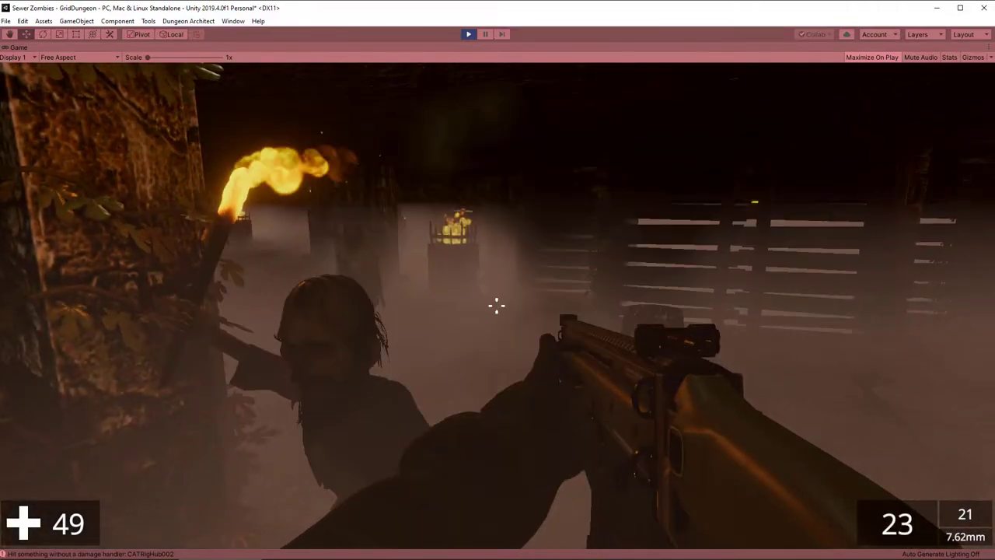
left_click(496, 305)
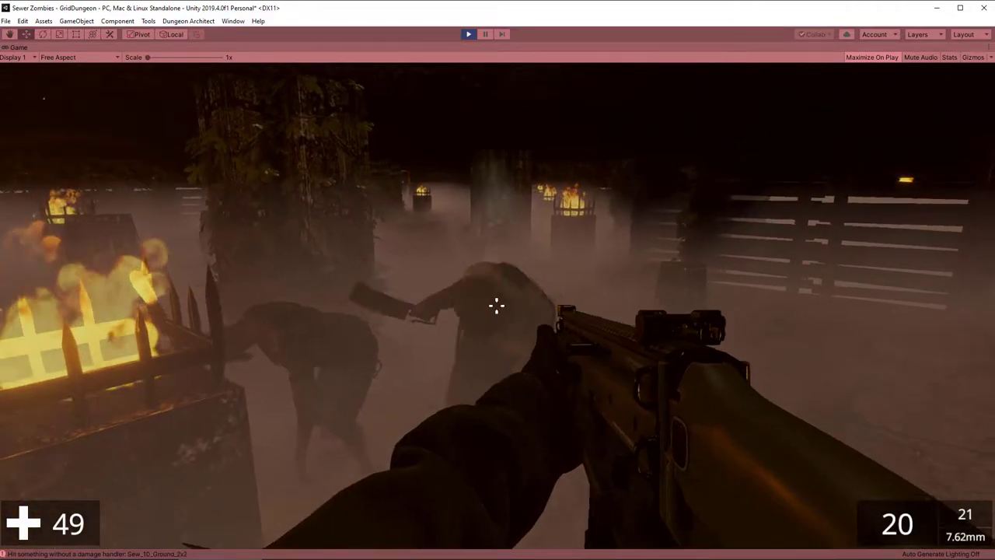
left_click(496, 306)
left_click(496, 305)
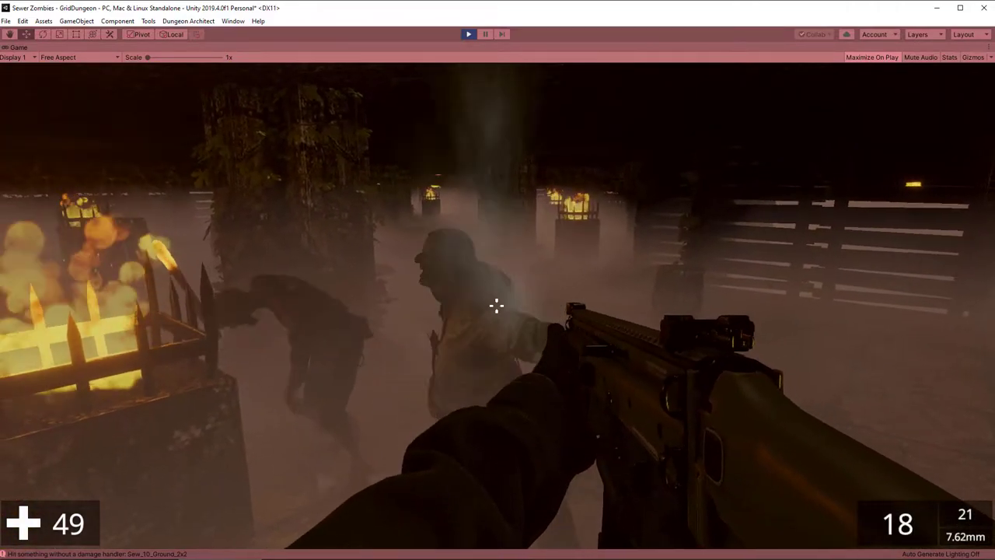
left_click(496, 305)
left_click(496, 306)
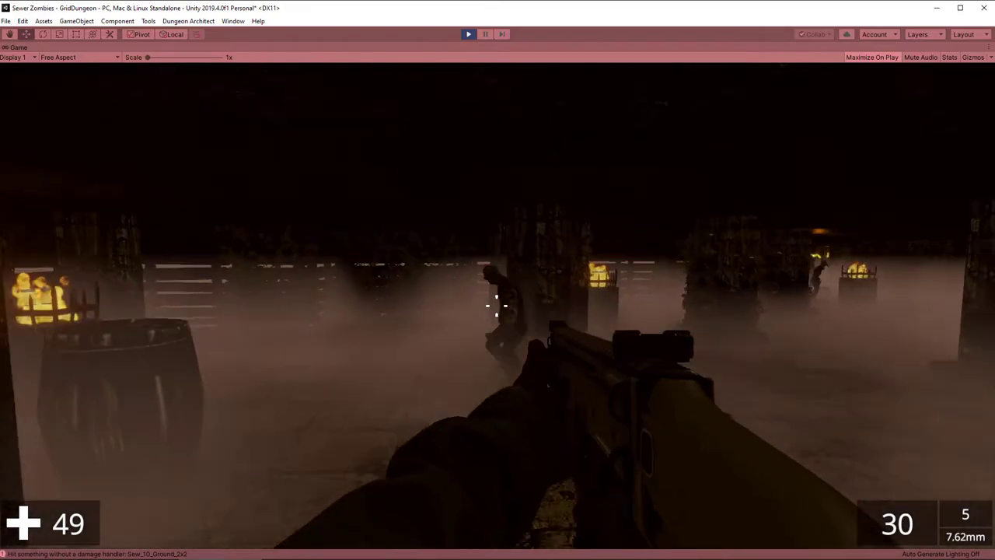
left_click(496, 305)
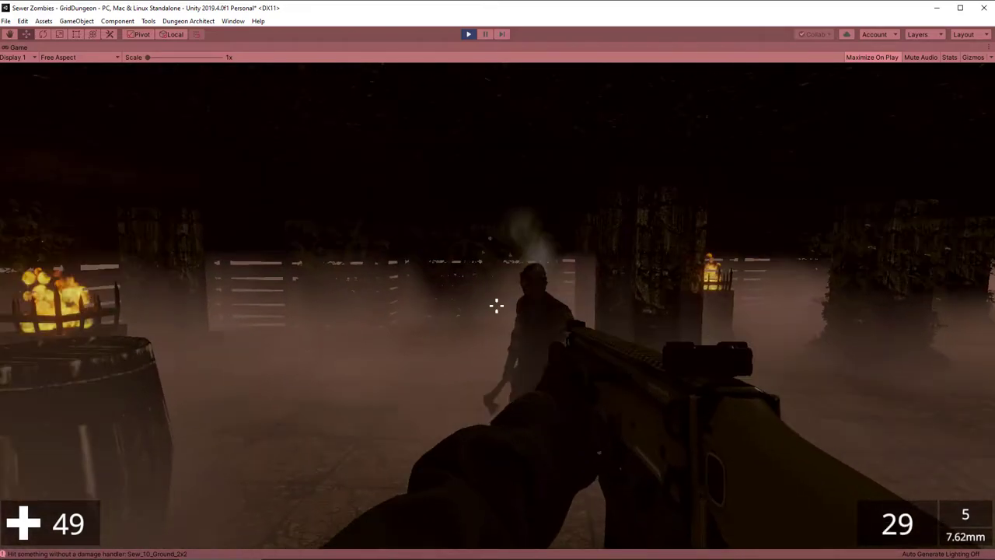
left_click(496, 306)
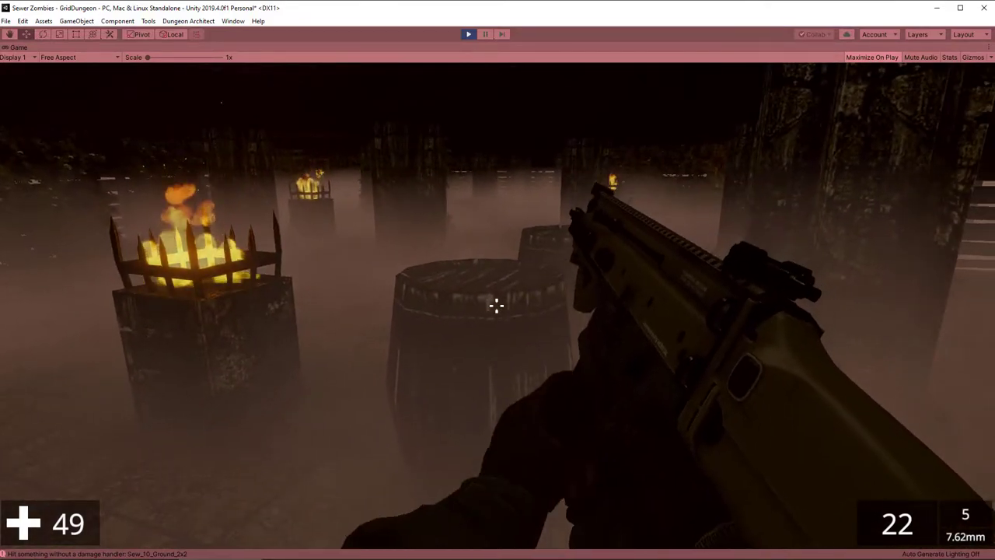
- Switch to the axe in weapon slot 1 and smash the barrels beside the fire basket
key("1")
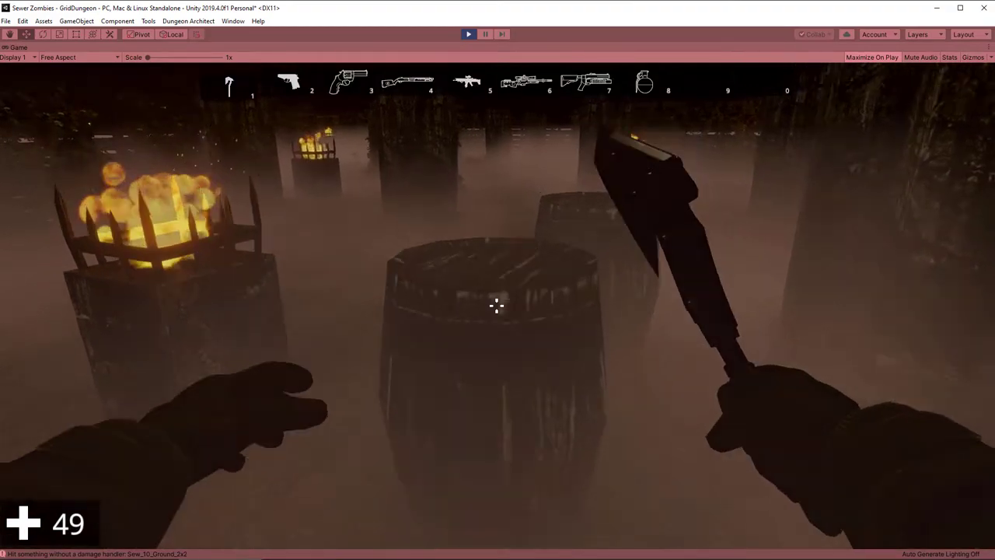
key("w")
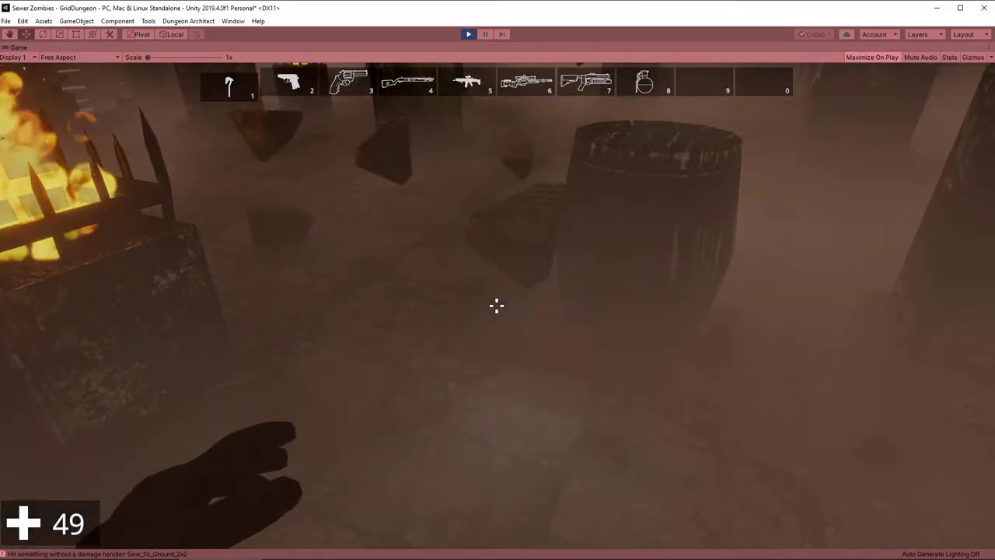
left_click(496, 306)
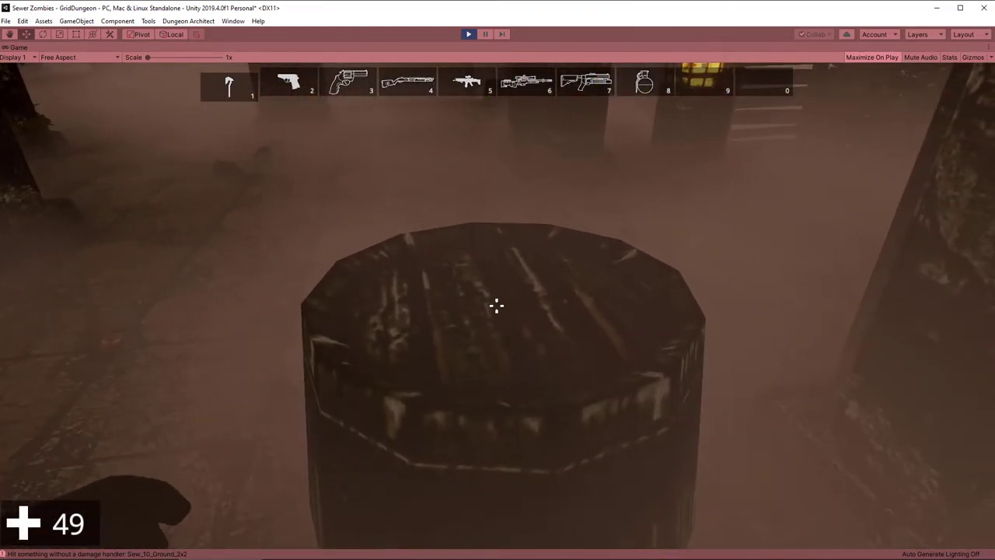
left_click(496, 305)
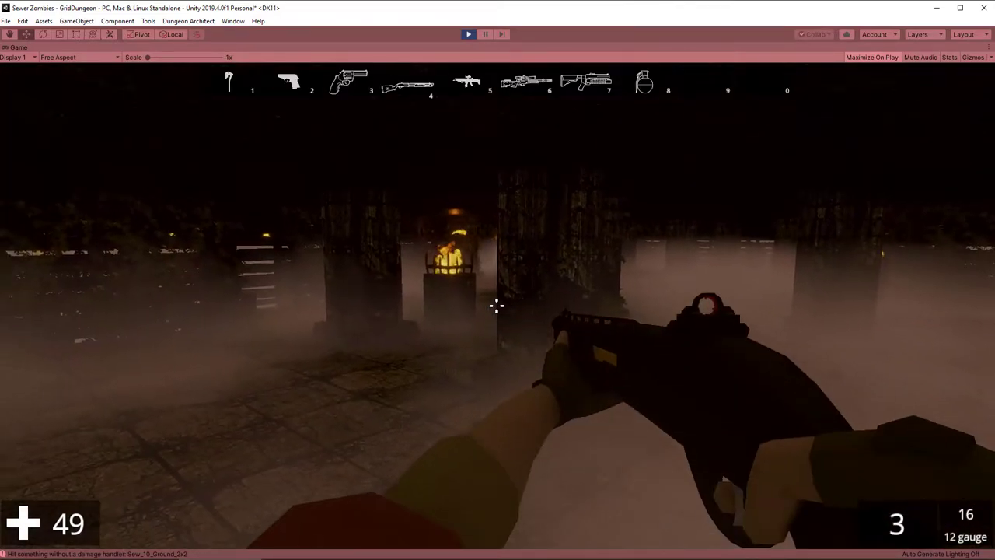
- Advance through the foggy, overgrown sewer hall and fire the 7.62mm rifle at the distant zombies
key("w")
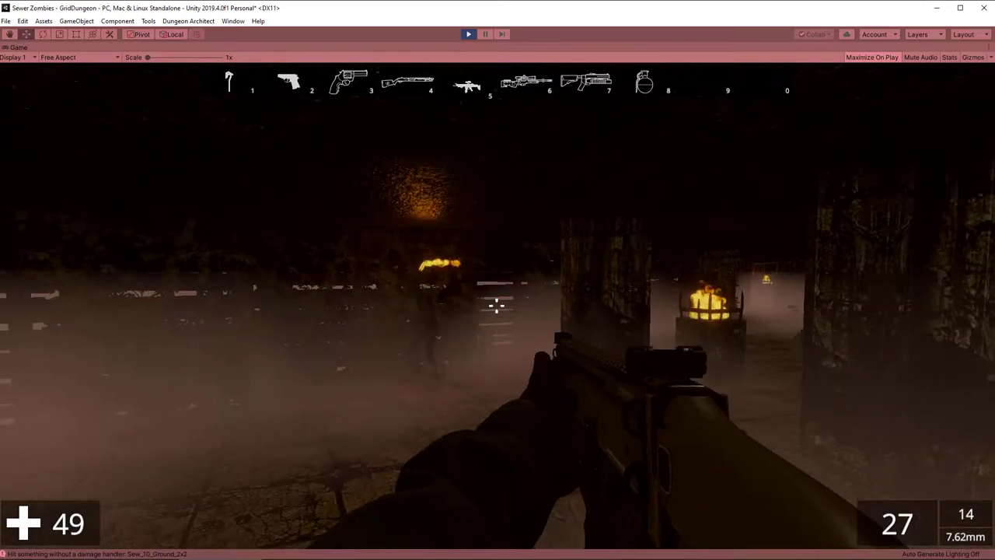
left_click(496, 306)
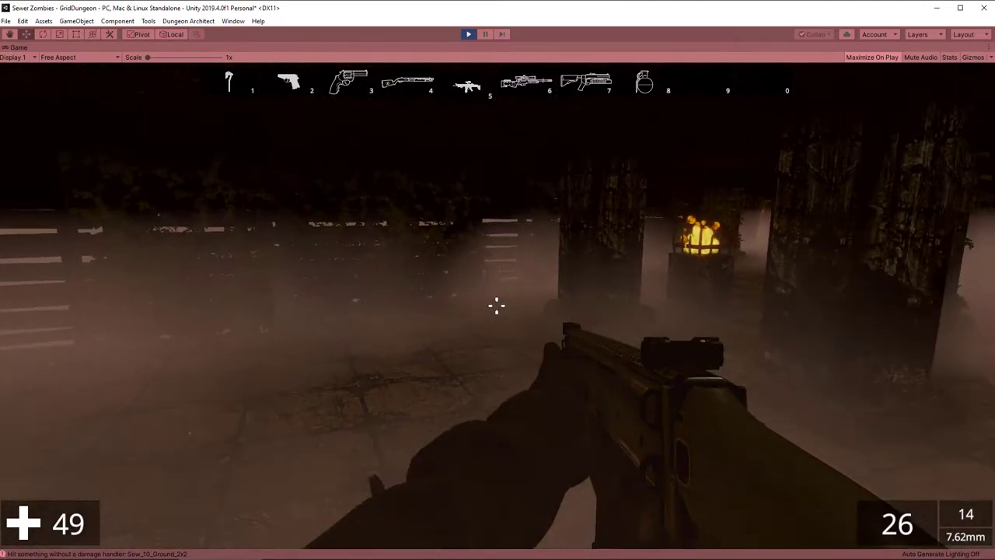
key("w")
key("w")
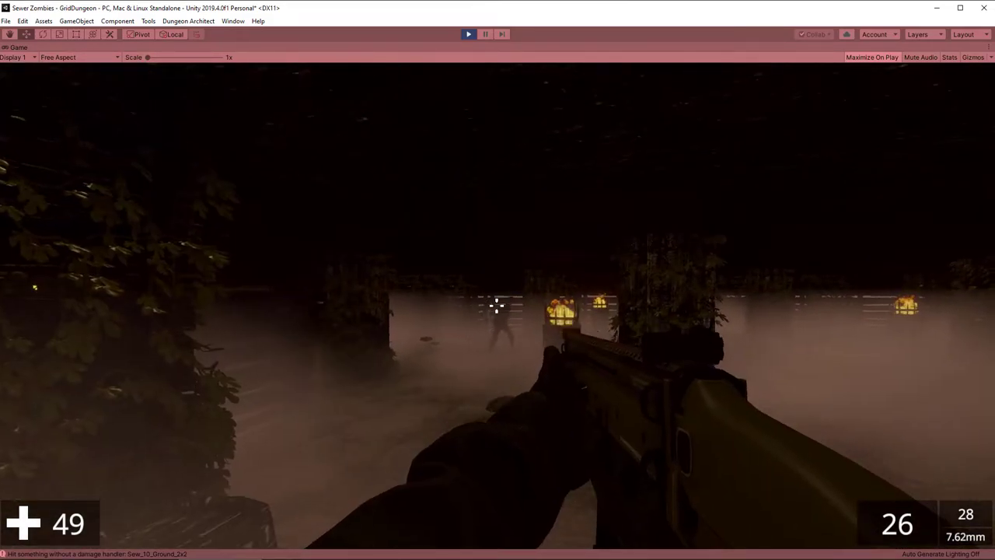
left_click(496, 305)
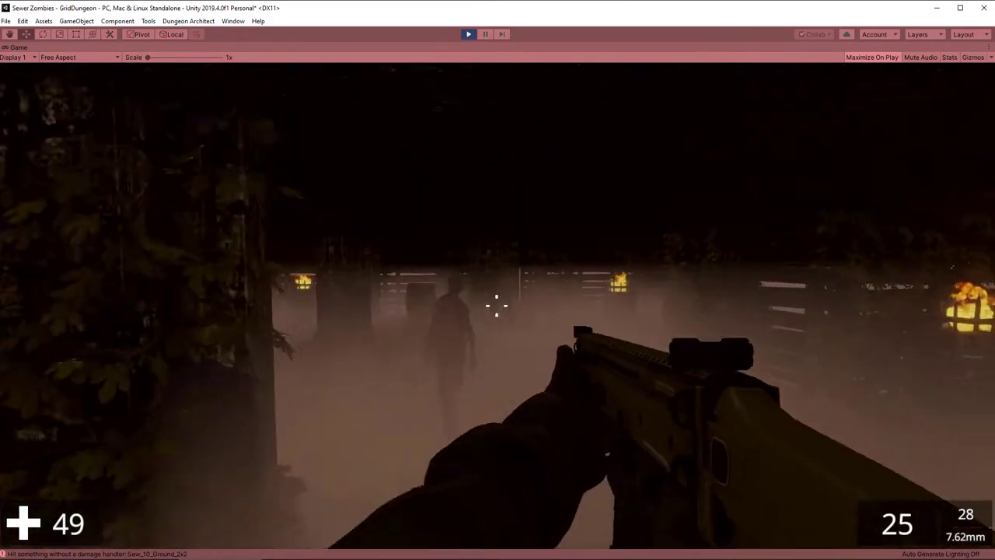
left_click(496, 305)
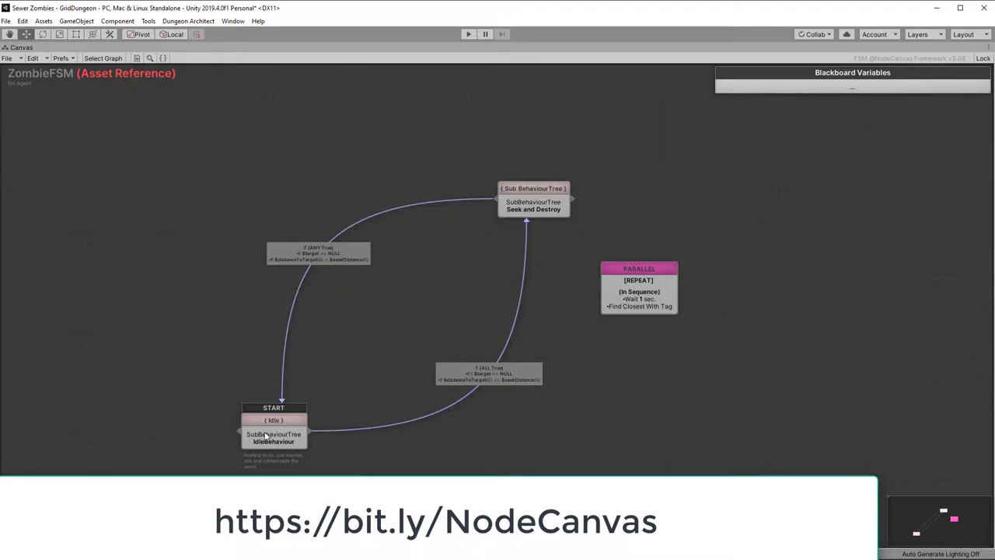
- Open the Seek and Destroy sub behaviour tree from the ZombieFSM graph and examine its nodes
double_click(533, 204)
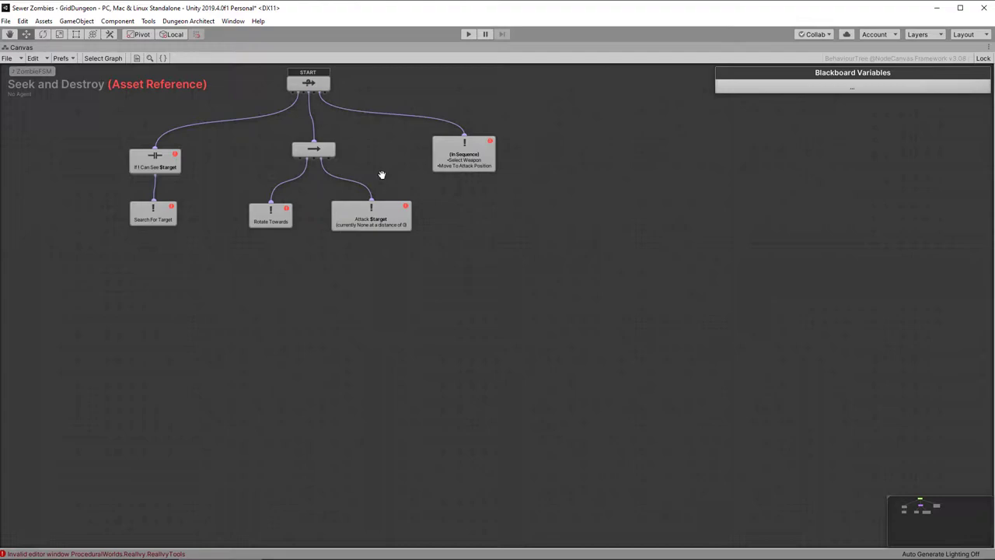
middle_click_drag(382, 174, 559, 340)
scroll(556, 323, "up", 3)
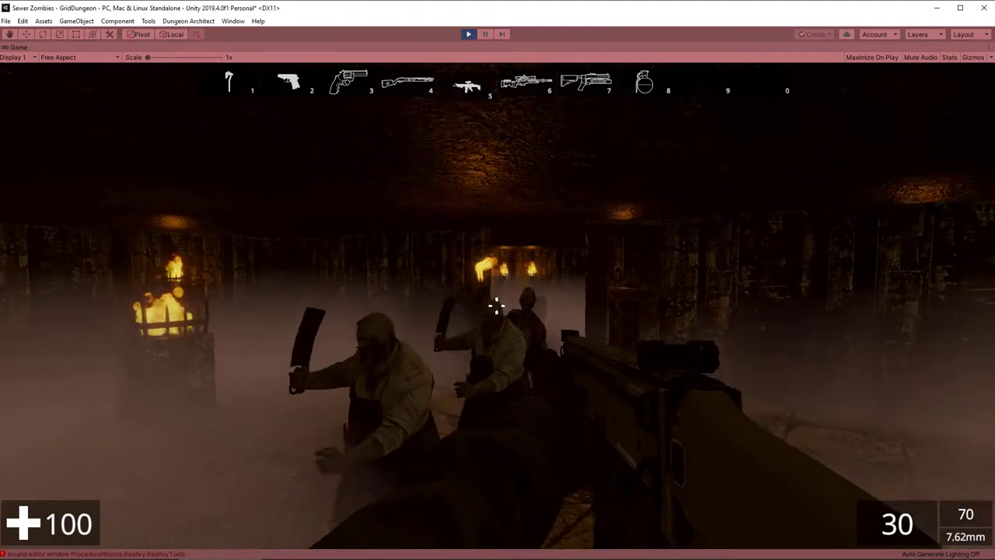
- Test the zombies' attack behaviour in the torch-lit hall by fighting off the group with the 7.62mm rifle
left_click(497, 307)
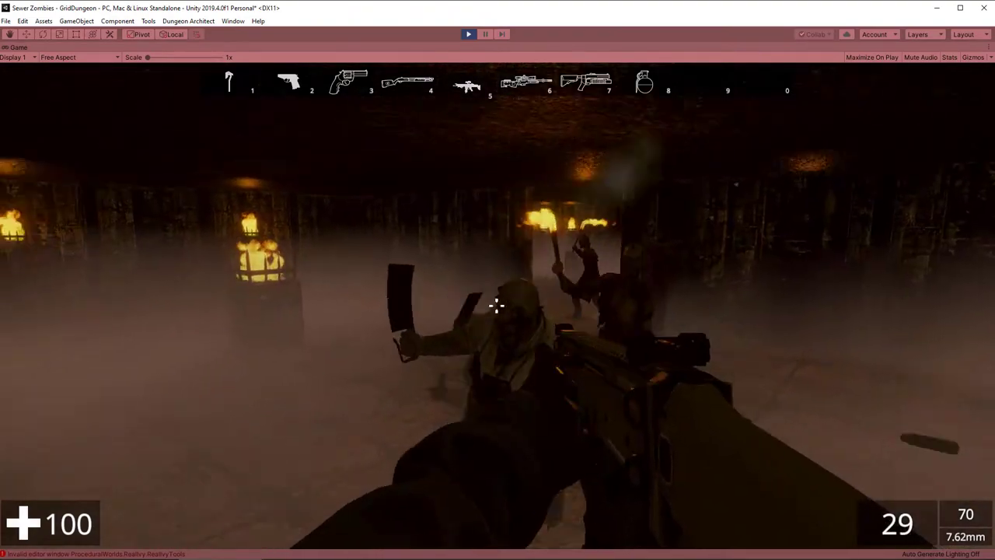
left_click(496, 307)
left_click(496, 307)
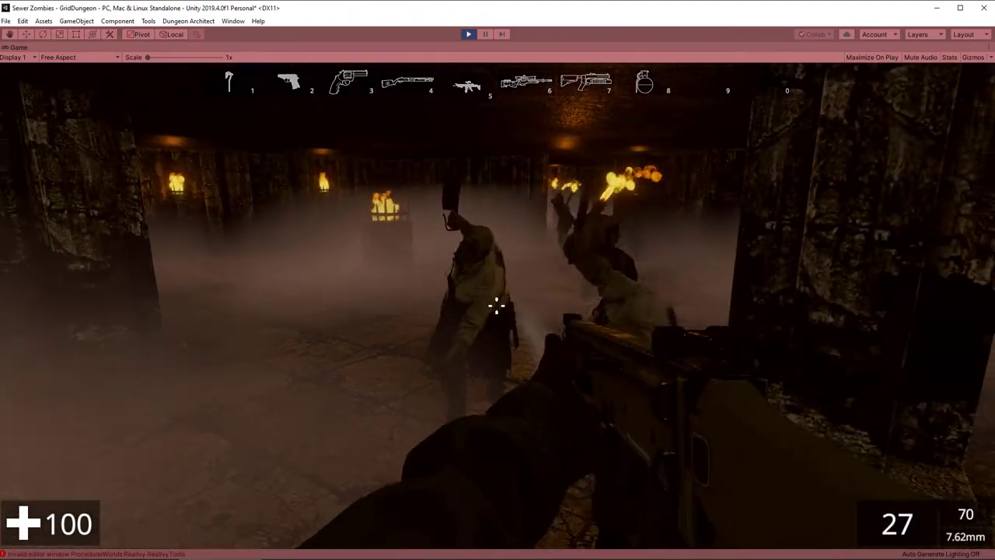
left_click(496, 308)
left_click(496, 307)
left_click(496, 308)
left_click(496, 306)
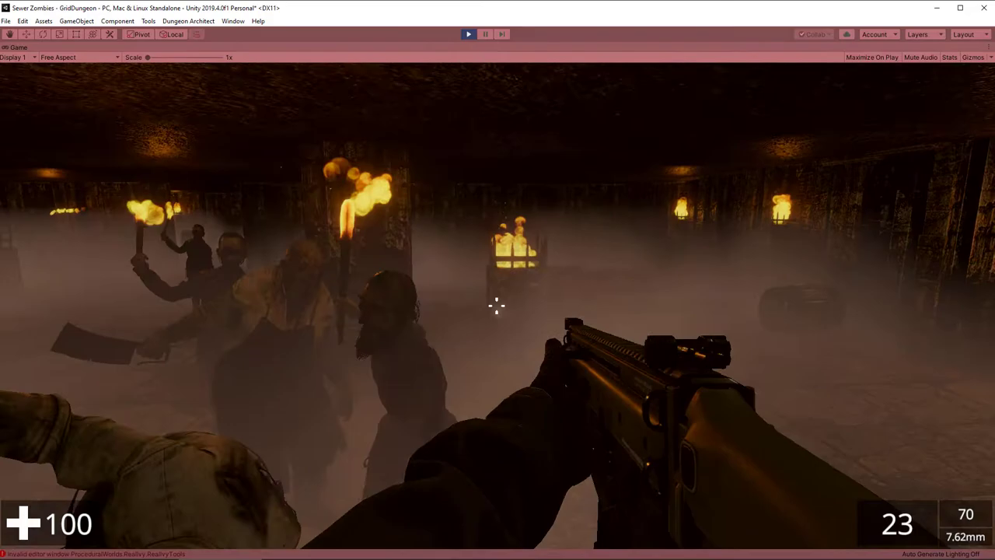
left_click(496, 305)
left_click(496, 305)
left_click(496, 305)
left_click(496, 306)
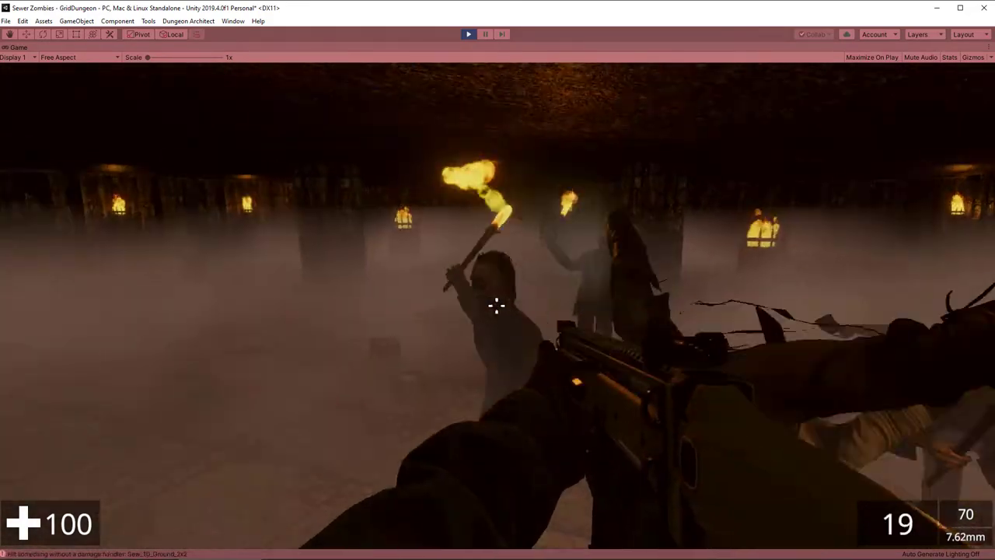
left_click(496, 306)
left_click(496, 306)
left_click(496, 305)
left_click(496, 305)
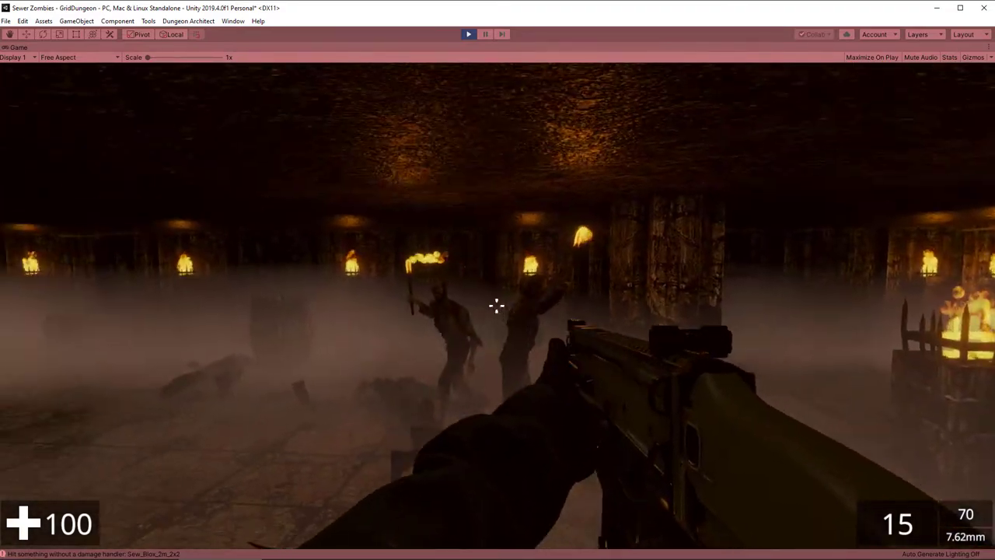
left_click(496, 306)
left_click(496, 305)
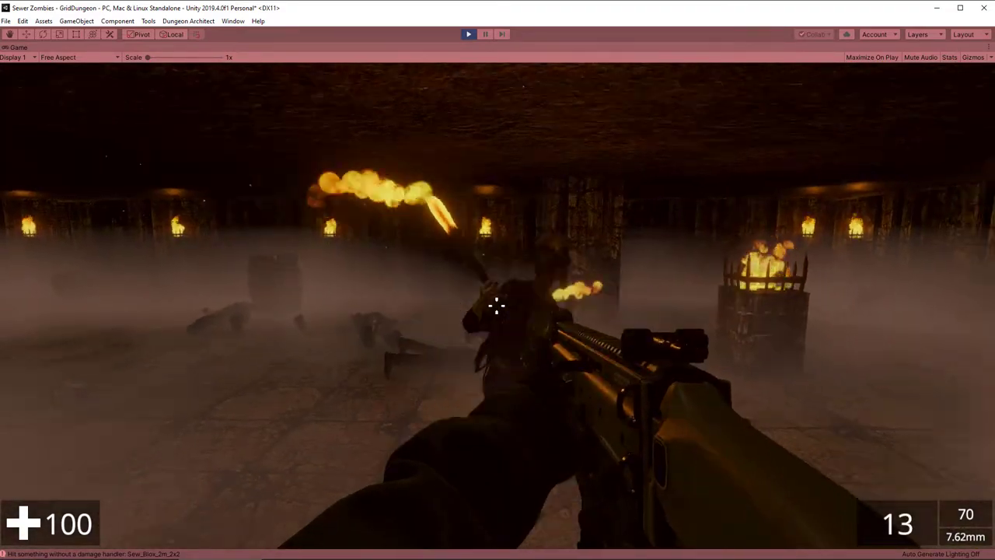
left_click(496, 306)
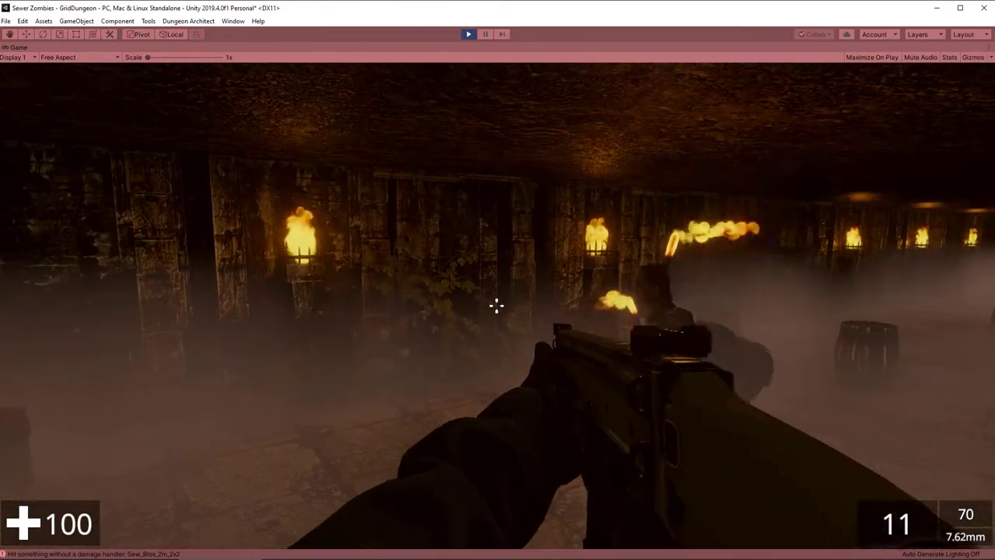
left_click(496, 305)
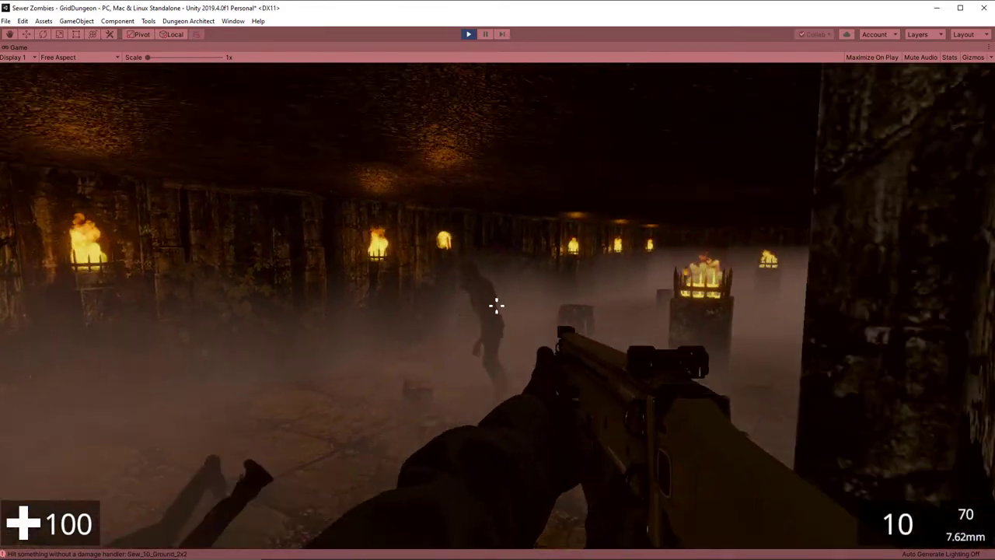
left_click(496, 305)
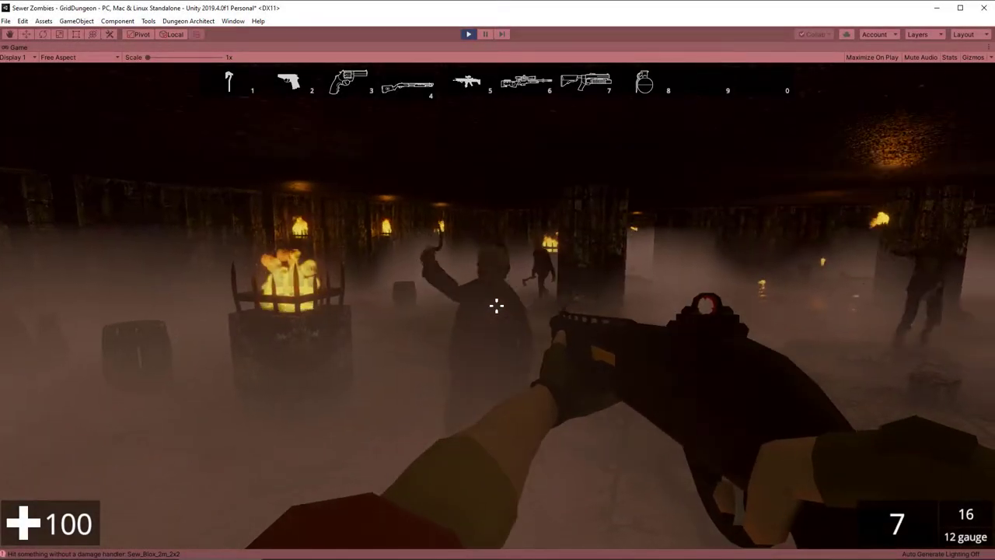
- Shoot the surrounding zombies with the 12 gauge shotgun in the torch-lit hall
left_click(496, 305)
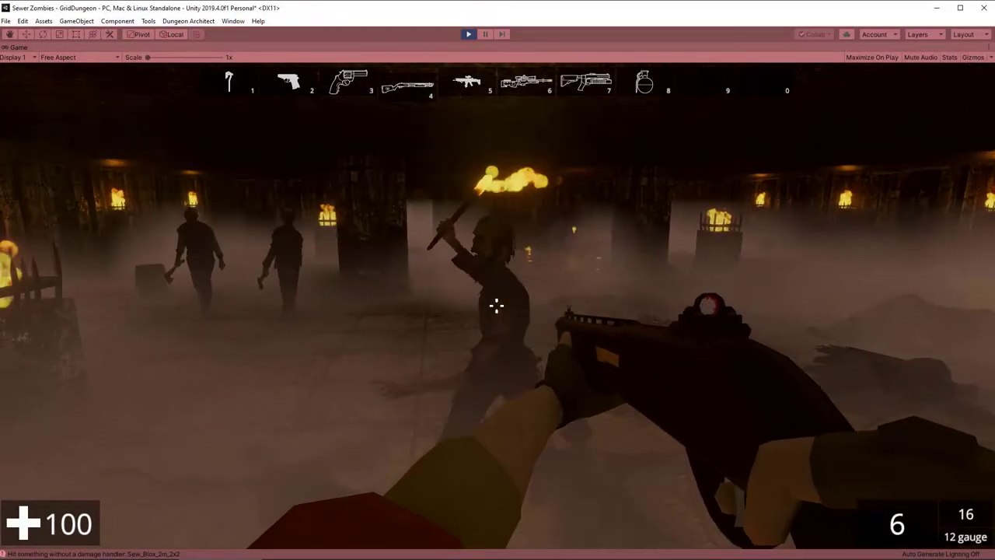
left_click(496, 304)
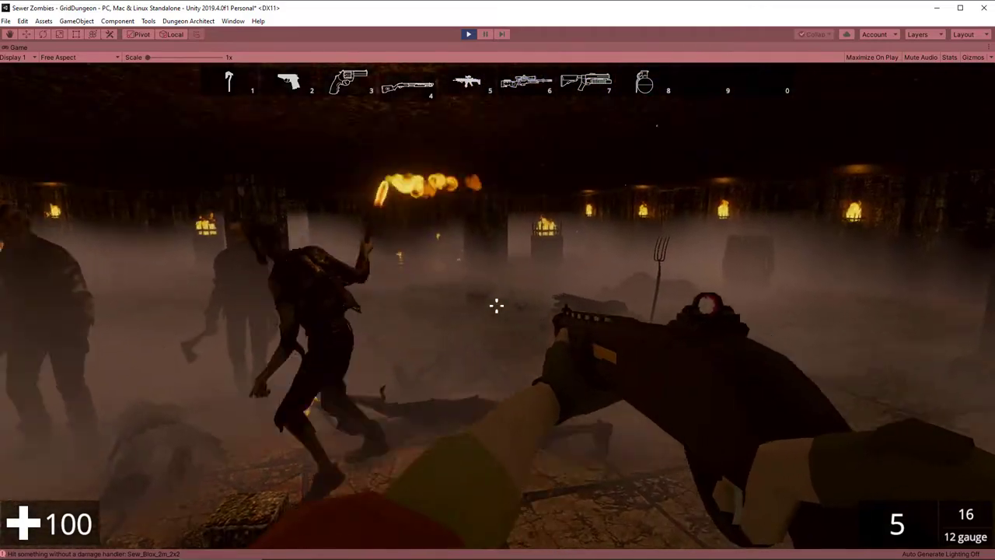
left_click(496, 305)
left_click(496, 305)
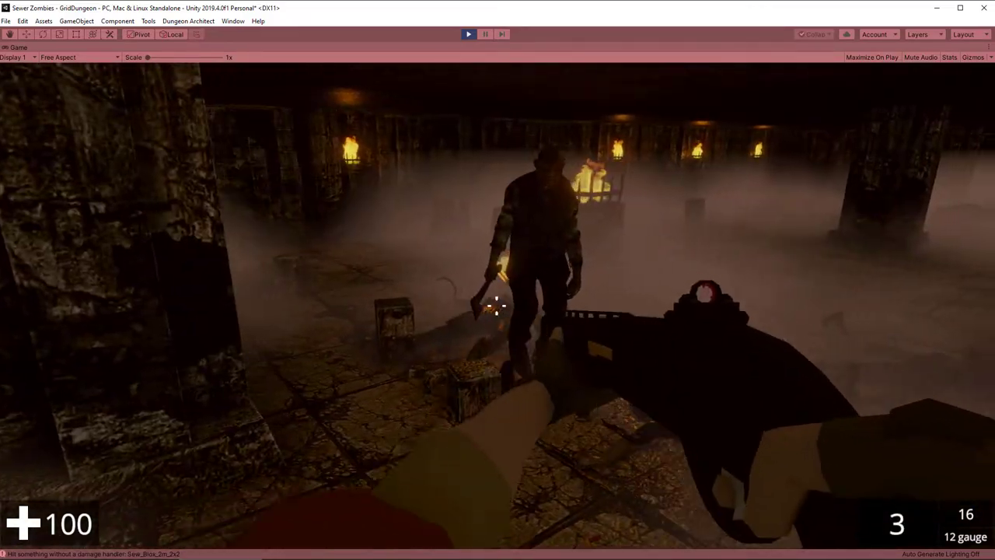
left_click(496, 304)
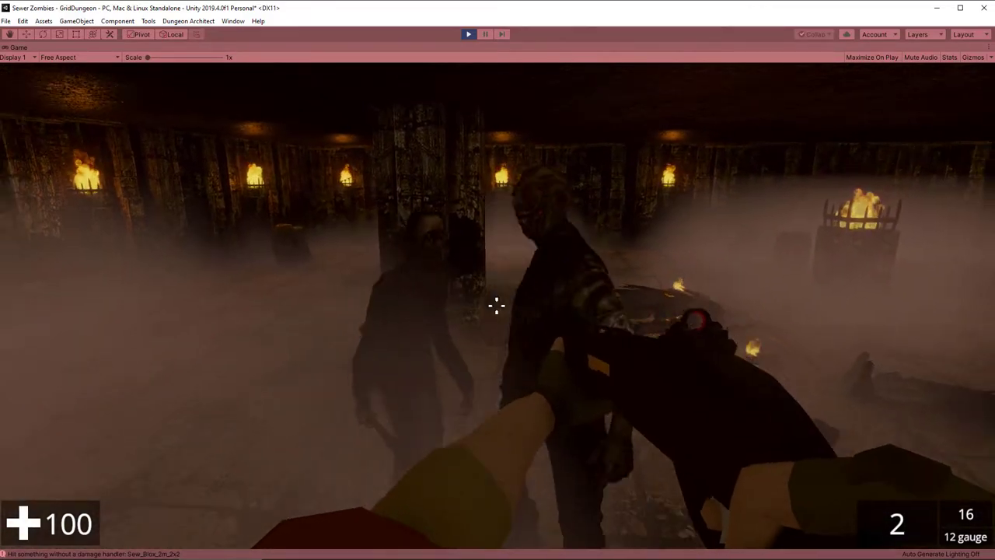
left_click(496, 305)
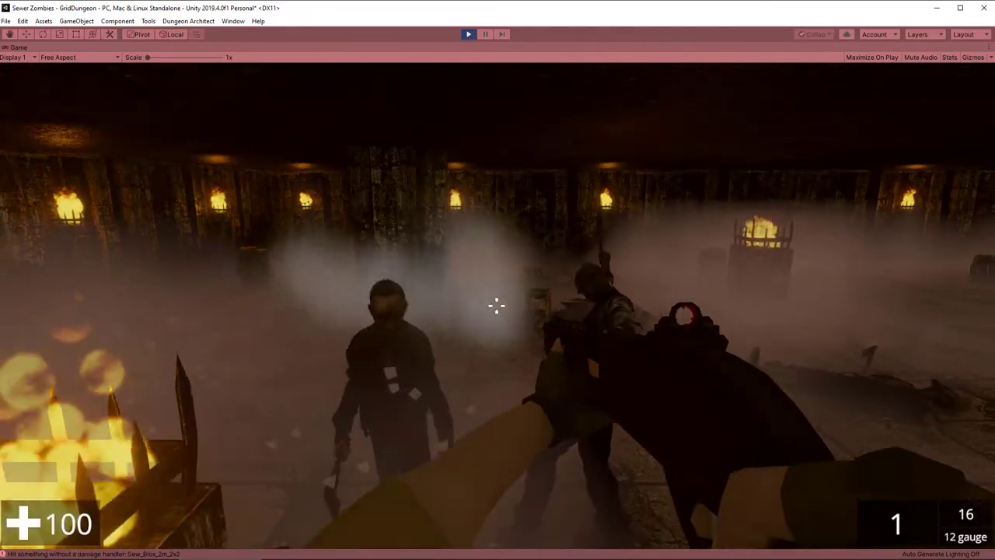
left_click(496, 305)
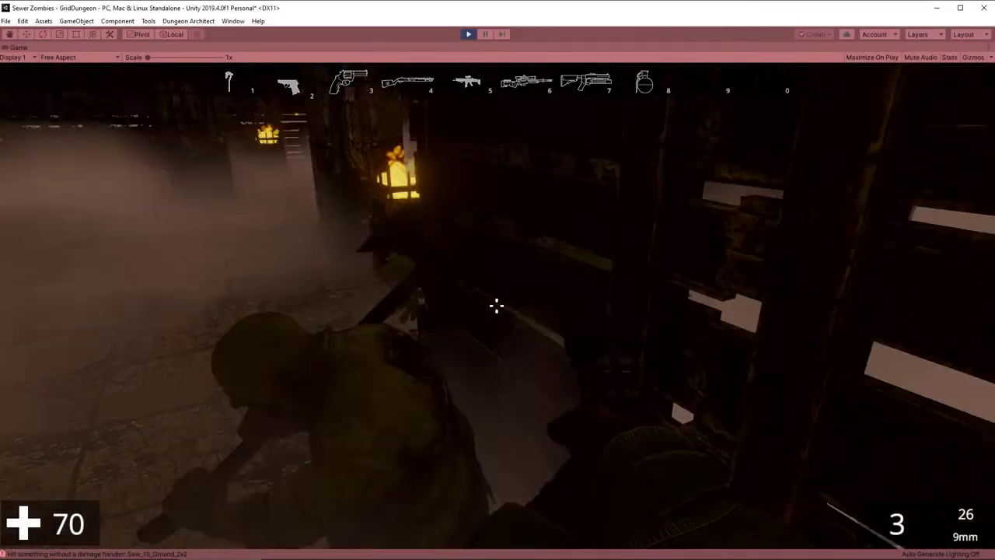
- Fight the zombie beside the wooden barrier with the 9mm pistol, reloading it when the magazine is empty
left_click(496, 305)
left_click(496, 304)
left_click(496, 305)
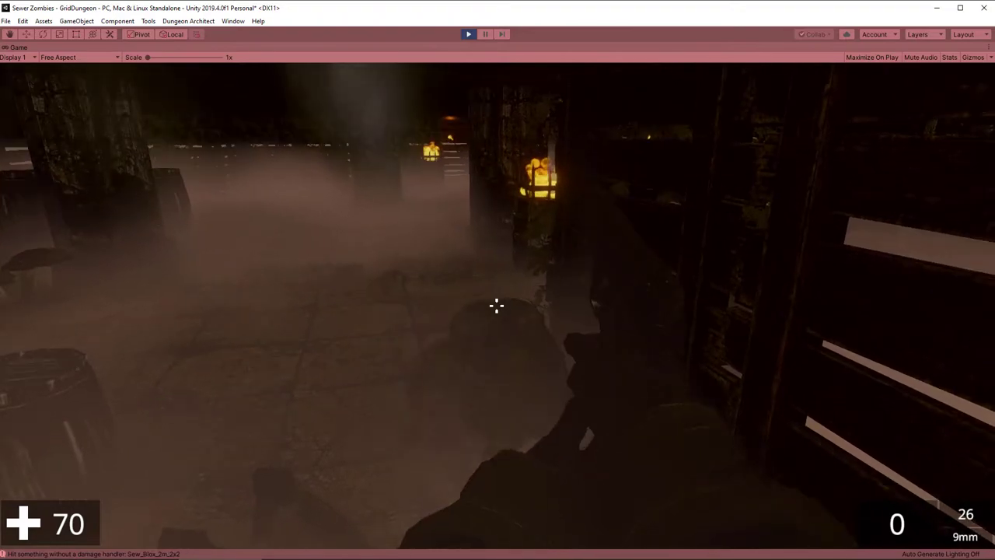
key("r")
left_click(496, 304)
left_click(496, 304)
left_click(496, 305)
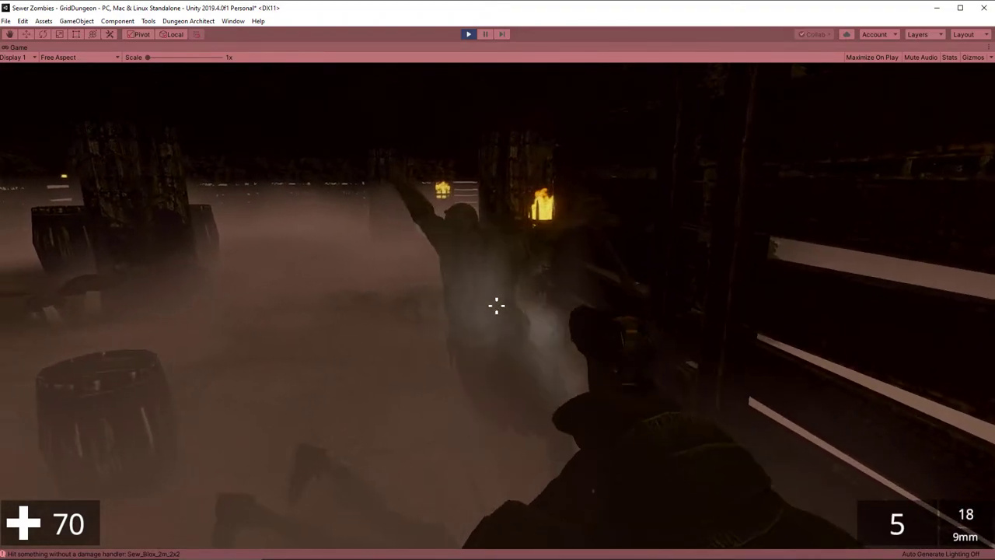
left_click(496, 305)
key("w")
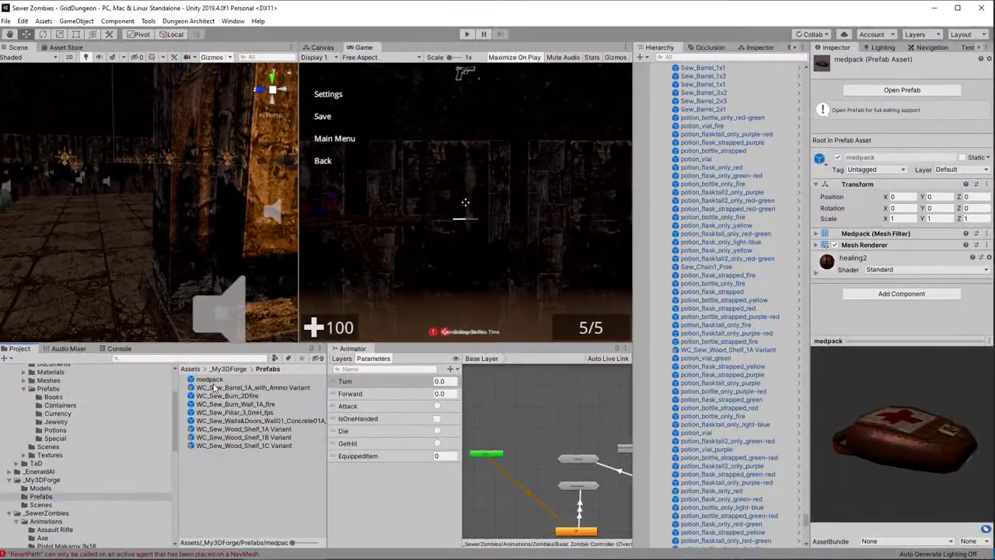
- Assign the medpack prefab as the template of the empty mesh node under the Health marker in the dungeon theme
left_click(858, 89)
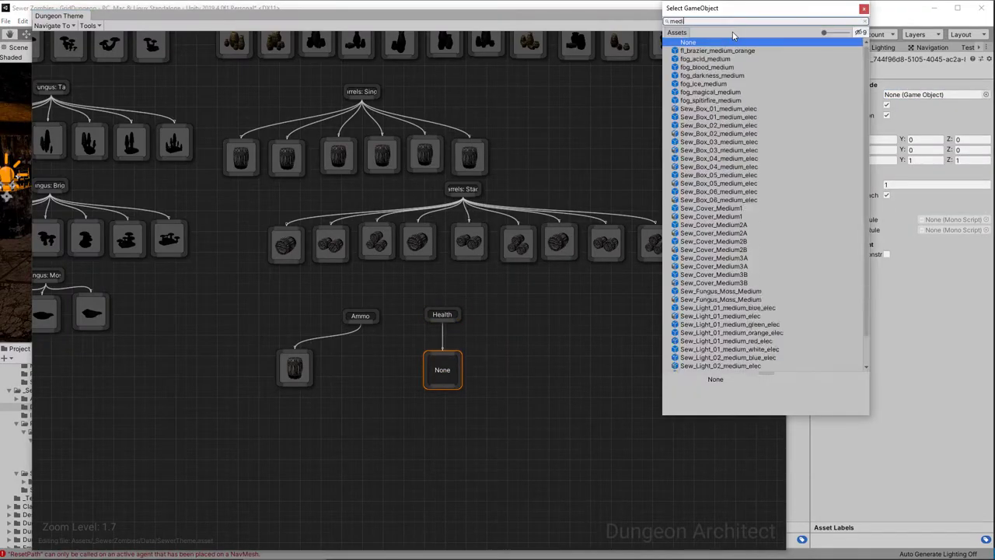
type("pack")
left_click(699, 84)
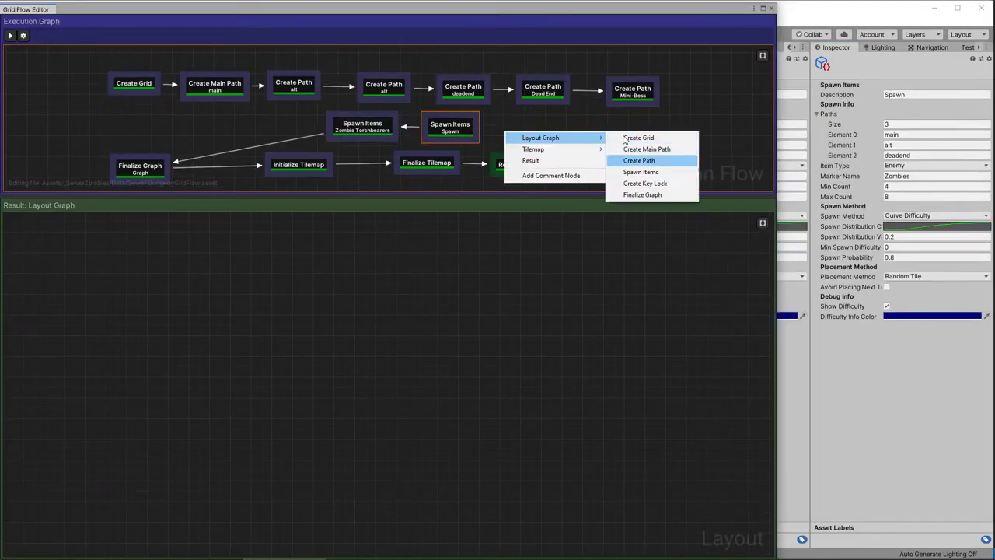
- Insert a Health Packs Spawn Items node ahead of the Spawn node, covering the four paths main, alt, deadend and Mini-Boss
type("alt")
key("Tab")
type("deadend")
left_click(932, 123)
type("4")
key("Return")
left_click(920, 165)
type("Mini-Boss")
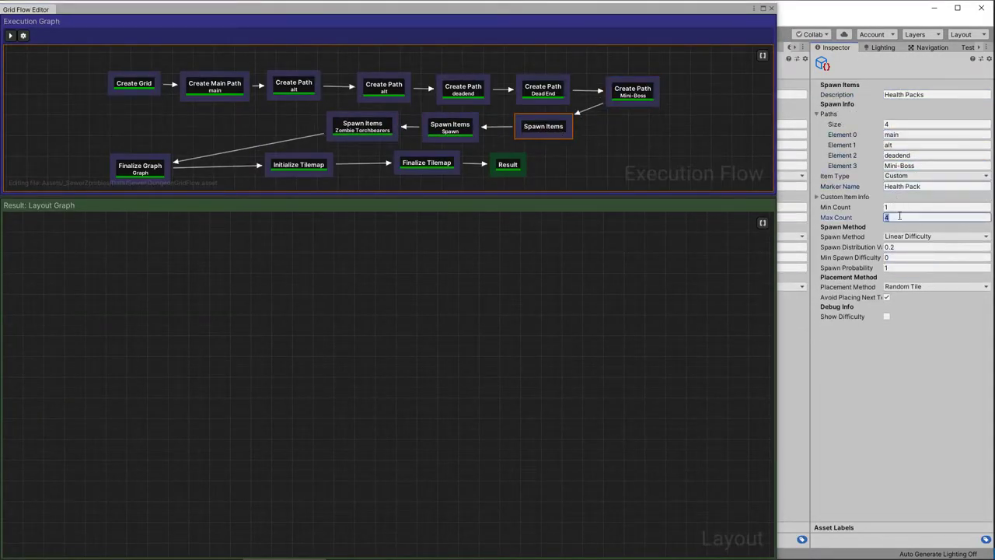
left_click(937, 235)
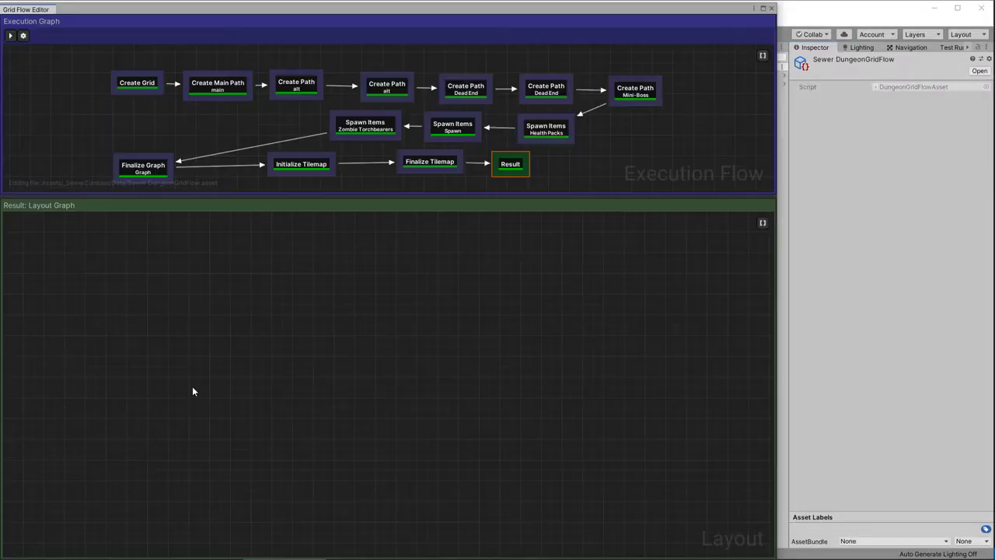
left_click(902, 217)
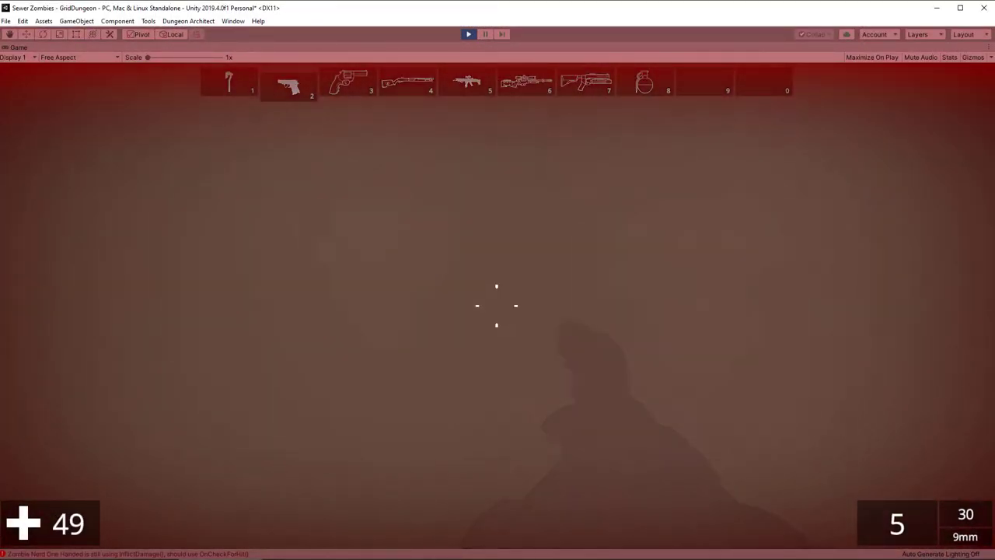
- Plant an ivy seed at the foot of the Sew_Wood_Wall_1A wooden wall and grow the ivy over its slats
key("Escape")
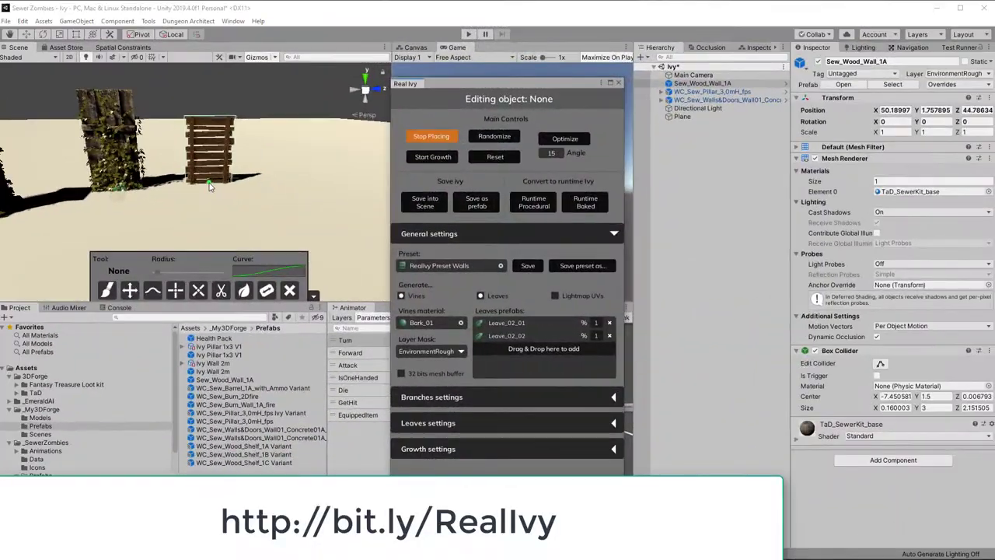
left_click(209, 182)
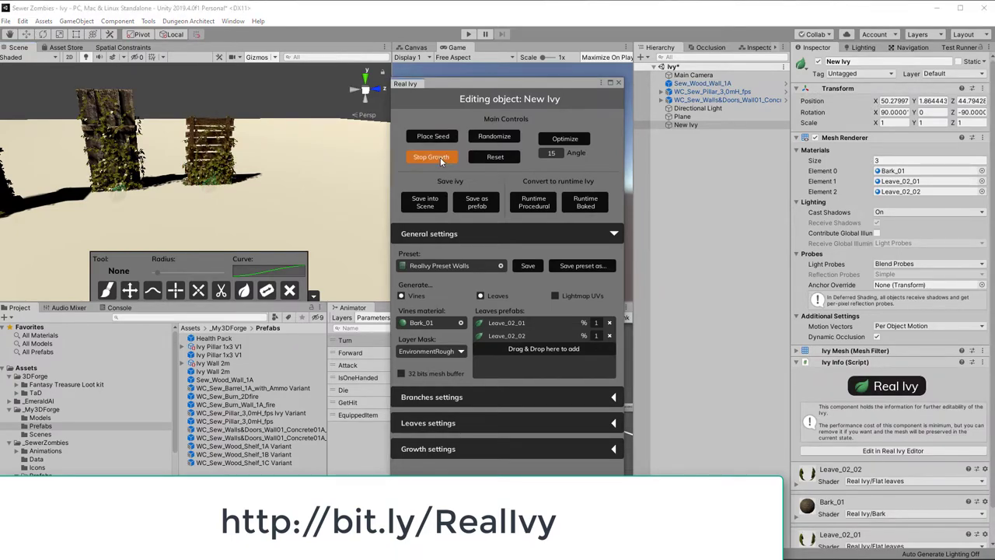
left_click(440, 157)
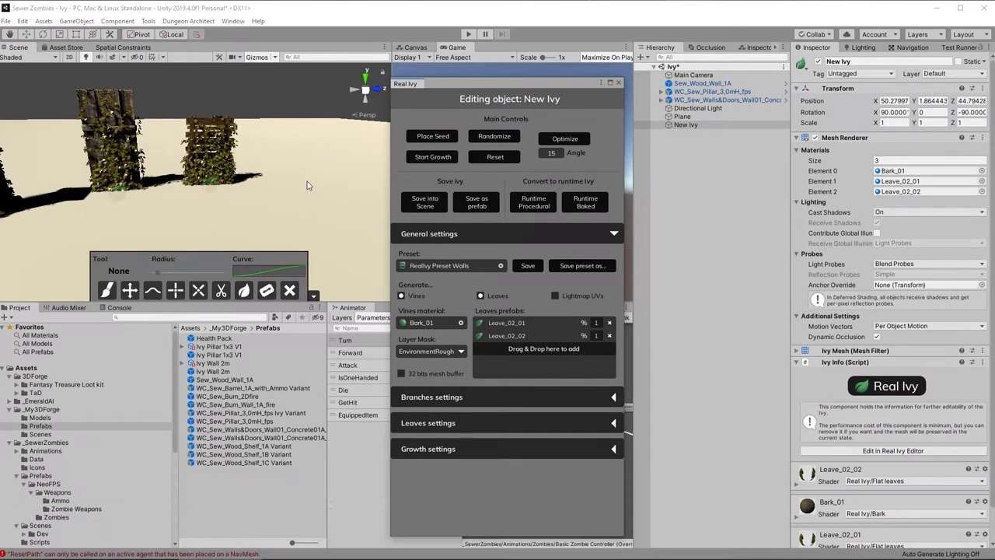
- Save the grown ivy on the wooden wall as a prefab named Ivy Wood 1A in the Prefabs folder
left_click(424, 202)
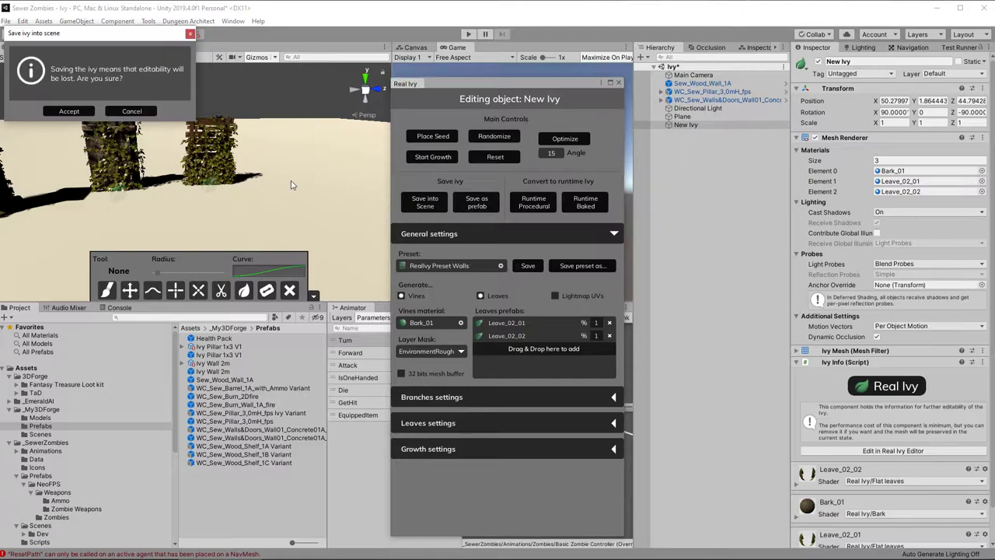
left_click(69, 111)
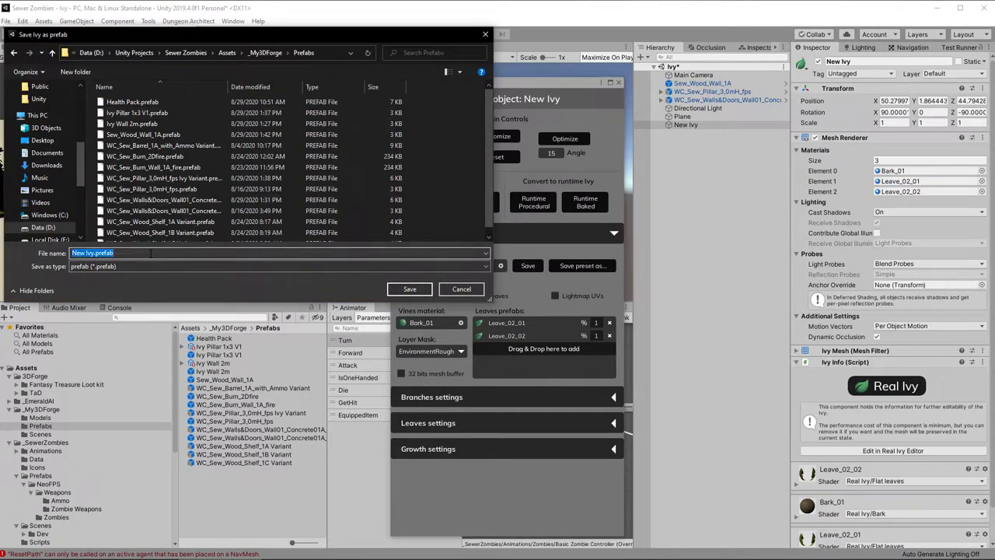
type("Ivy Wood 1A")
key("Return")
left_click(67, 111)
- Parent the new ivy to Sew_Wood_Wall_1A and save the pair as the prefab variant Sew_Wood_Wall_1A Ivy Variant
left_click(685, 126)
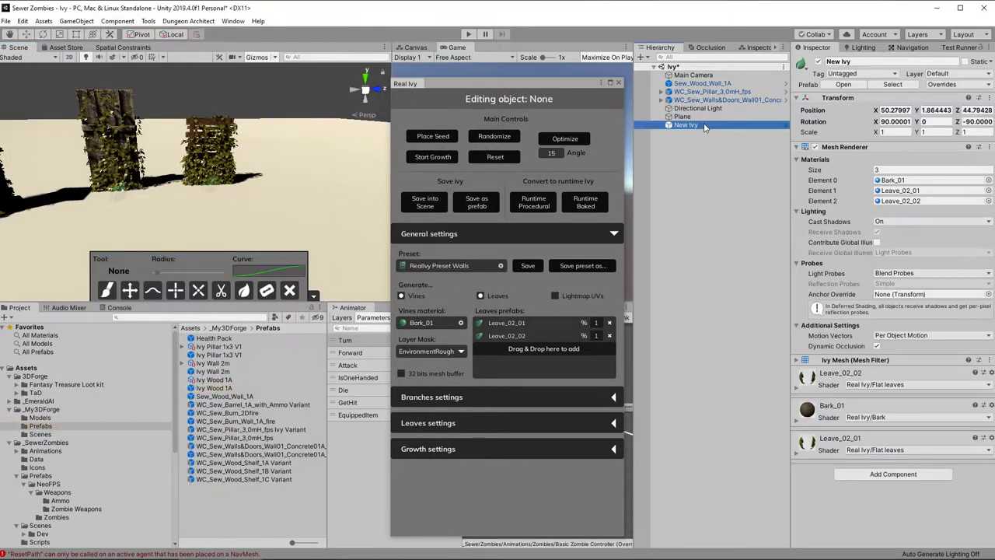
left_click_drag(671, 109, 247, 401)
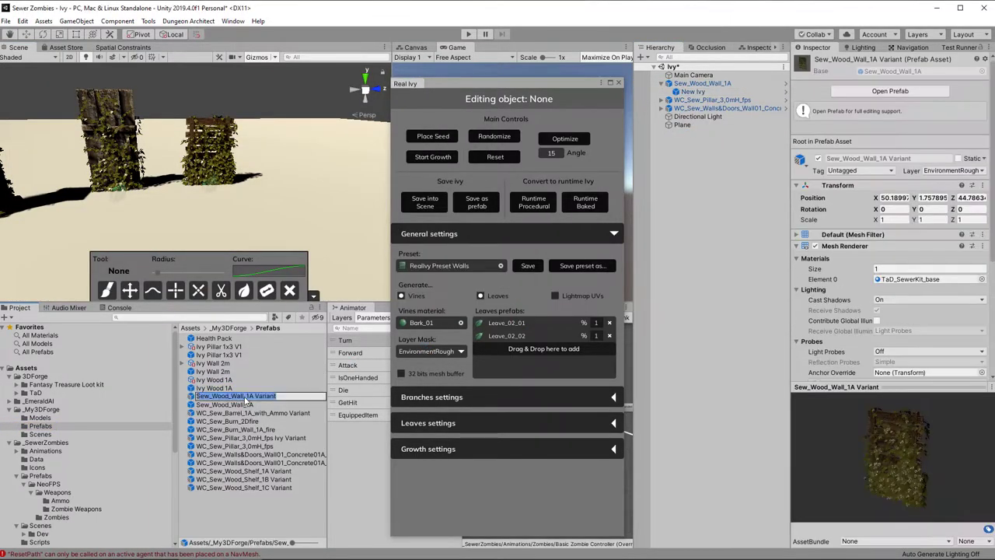
left_click(620, 83)
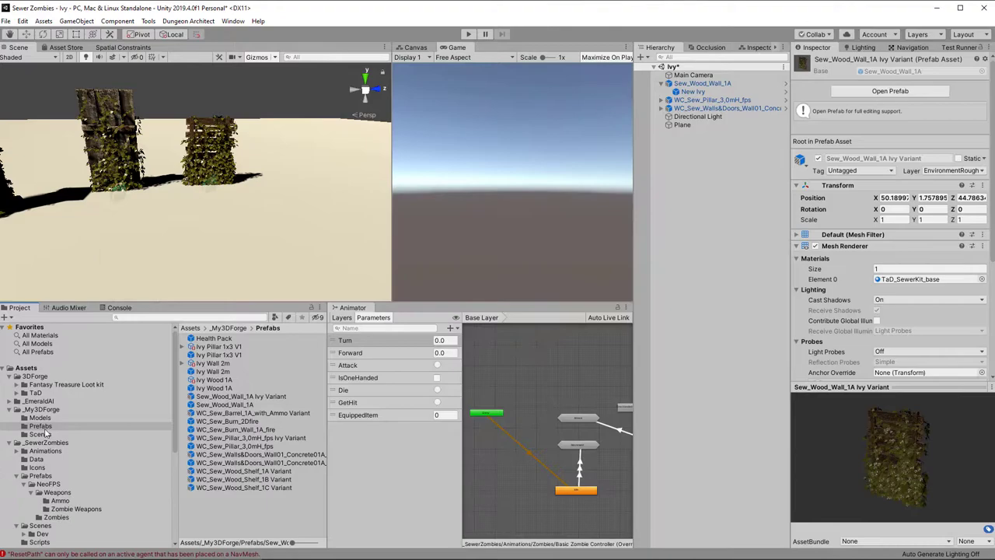
- Open the SewerTheme dungeon theme from the Data folder and bring an ivy-covered prefab into its graph
left_click(36, 459)
double_click(216, 363)
scroll(614, 265, "down", 4)
middle_click_drag(678, 85, 639, 350)
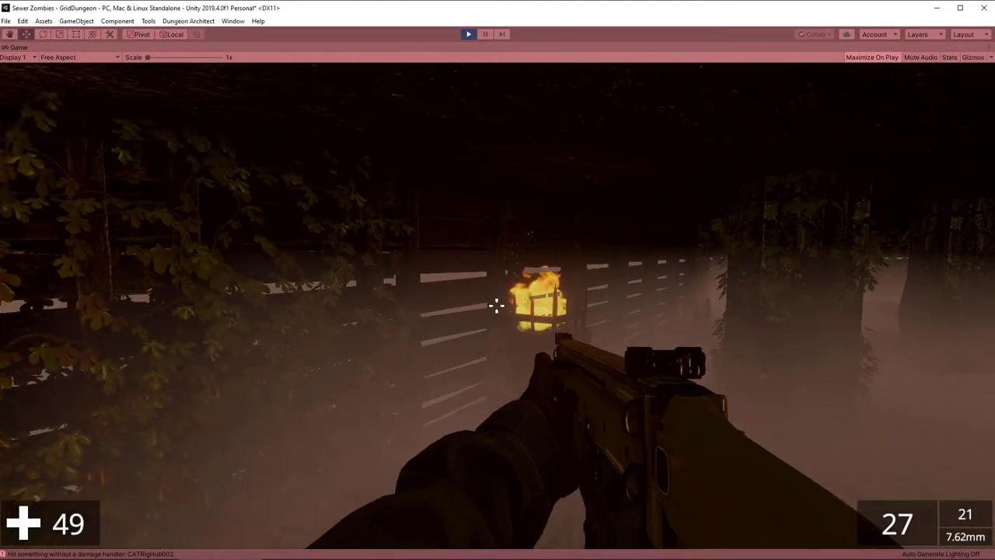
- Play-test the ivy-covered dungeon by shooting the attacking zombies near the burning brazier with the 7.62mm rifle
key("w")
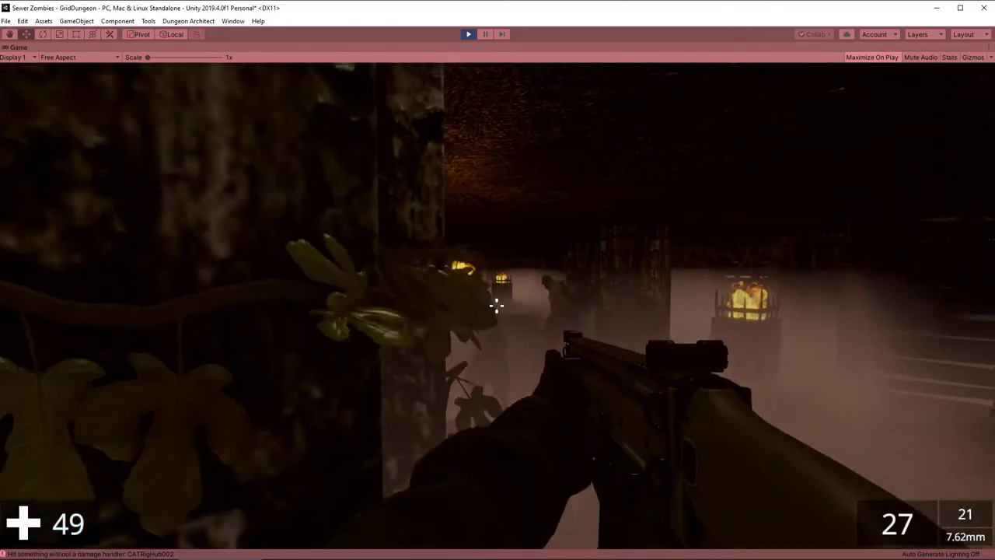
left_click(496, 306)
left_click(496, 306)
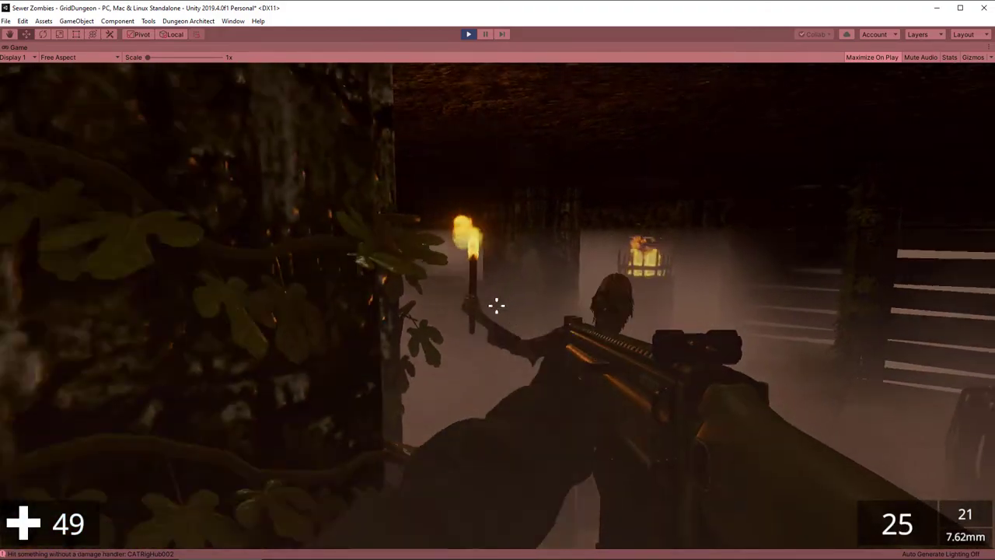
left_click(496, 305)
left_click(496, 305)
left_click(496, 306)
left_click(496, 306)
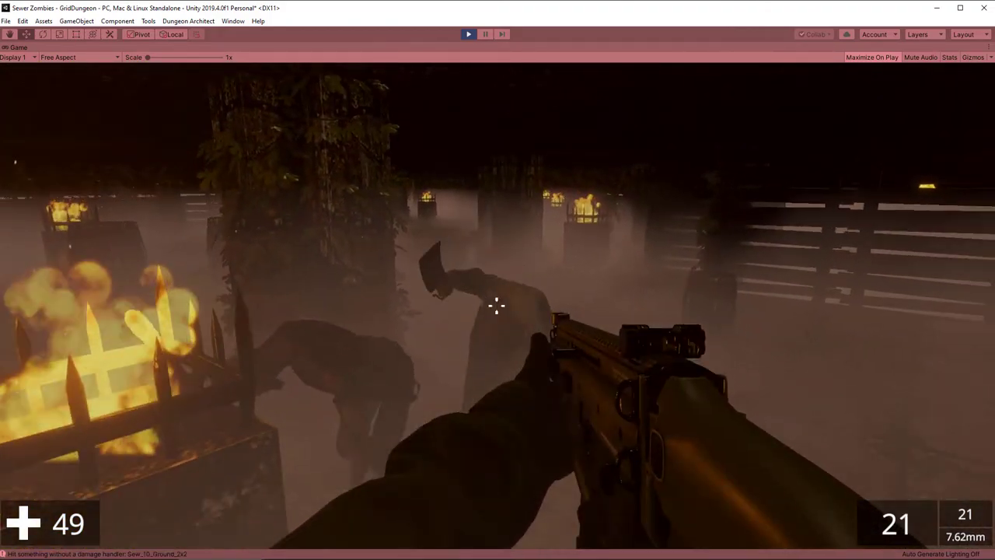
left_click(496, 305)
left_click(496, 306)
left_click(496, 306)
left_click(496, 306)
left_click(496, 305)
left_click(496, 306)
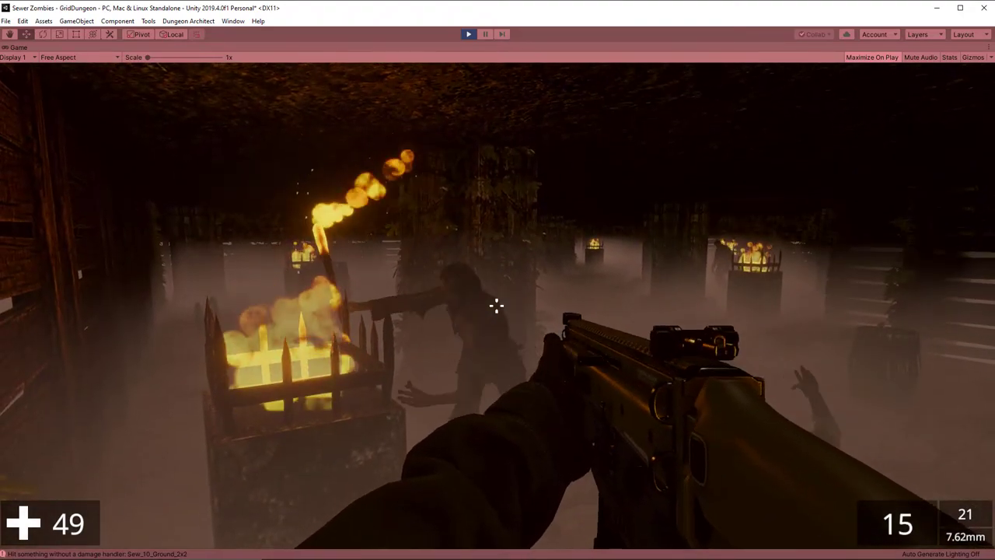
left_click(496, 305)
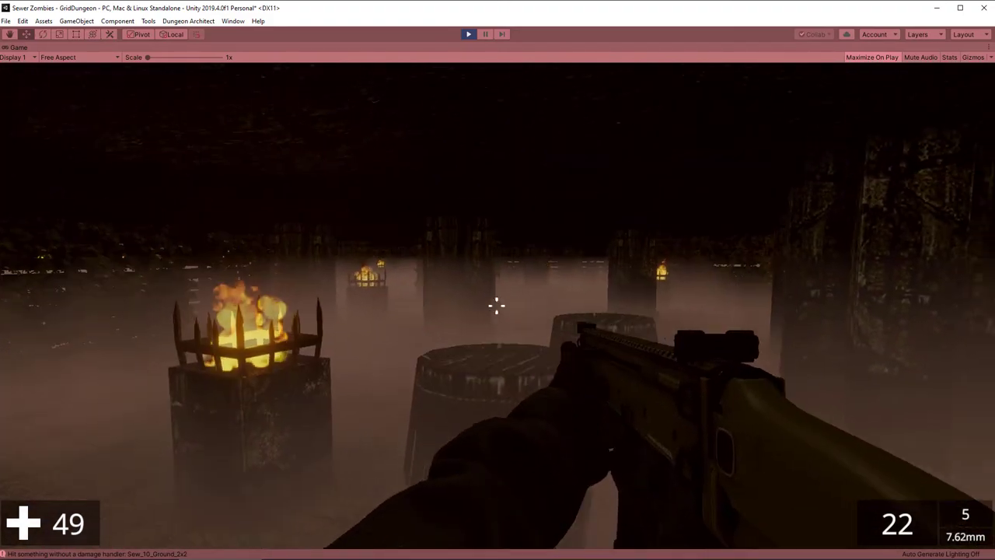
- Reload the 7.62mm rifle, switch to the melee weapon and strike the wooden barrels beside the brazier to collect ammo
key("r")
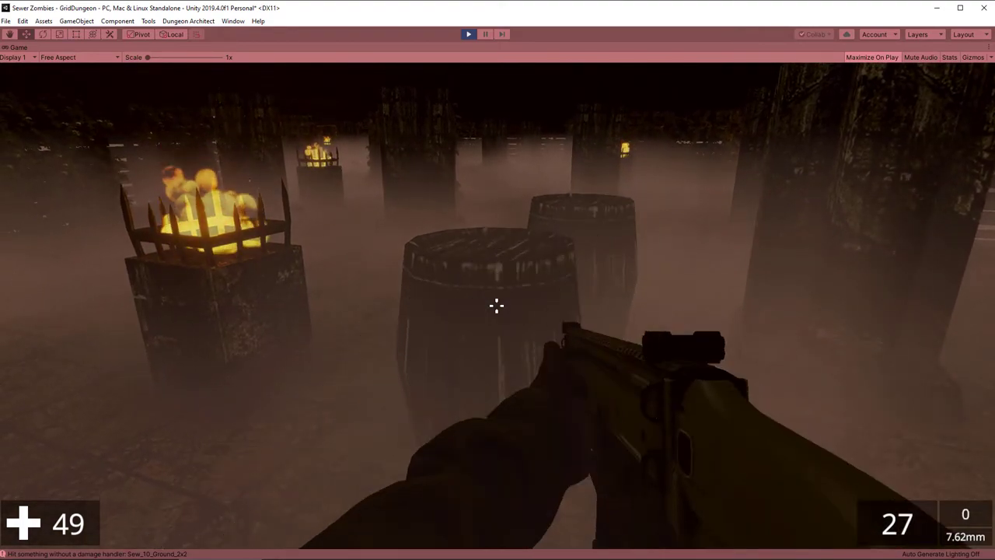
key("1")
key("w")
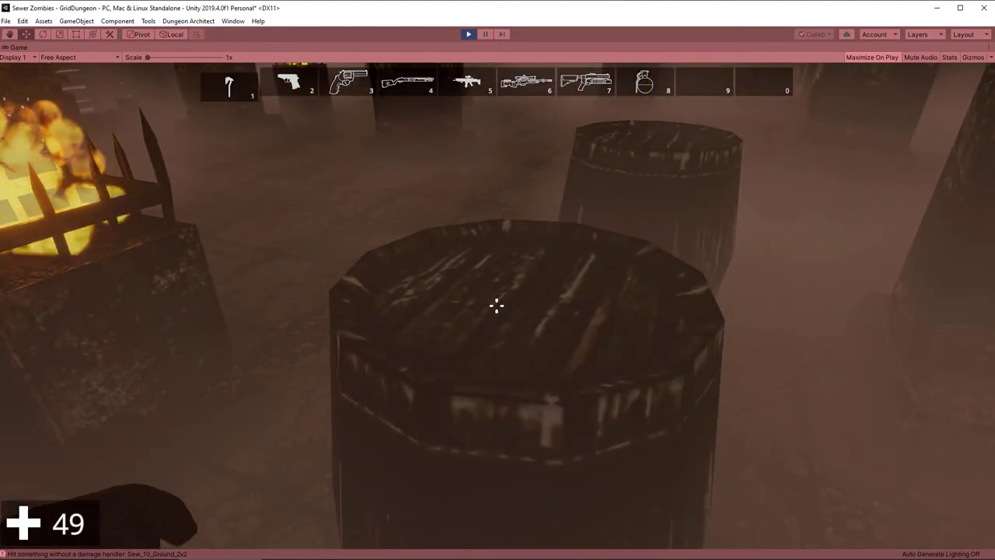
left_click(496, 305)
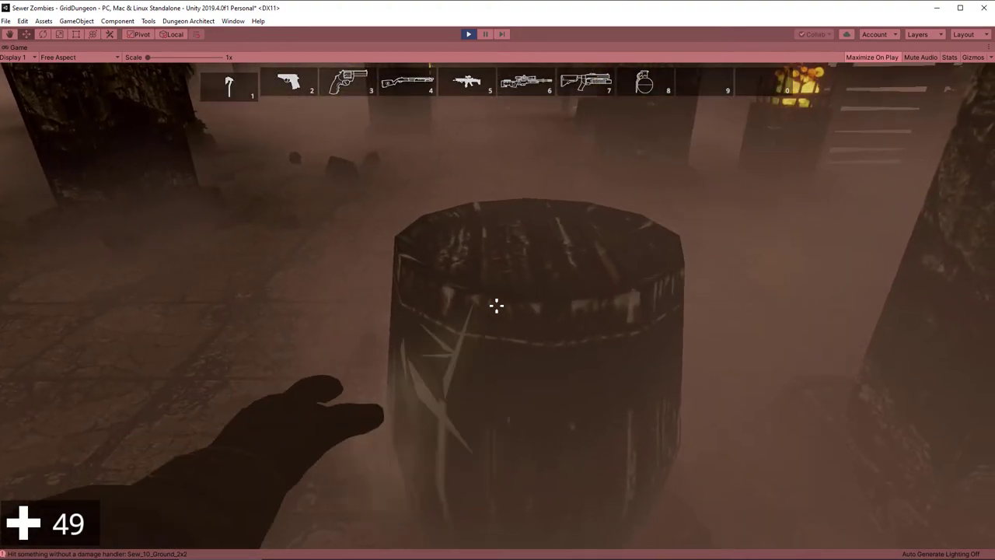
left_click(496, 305)
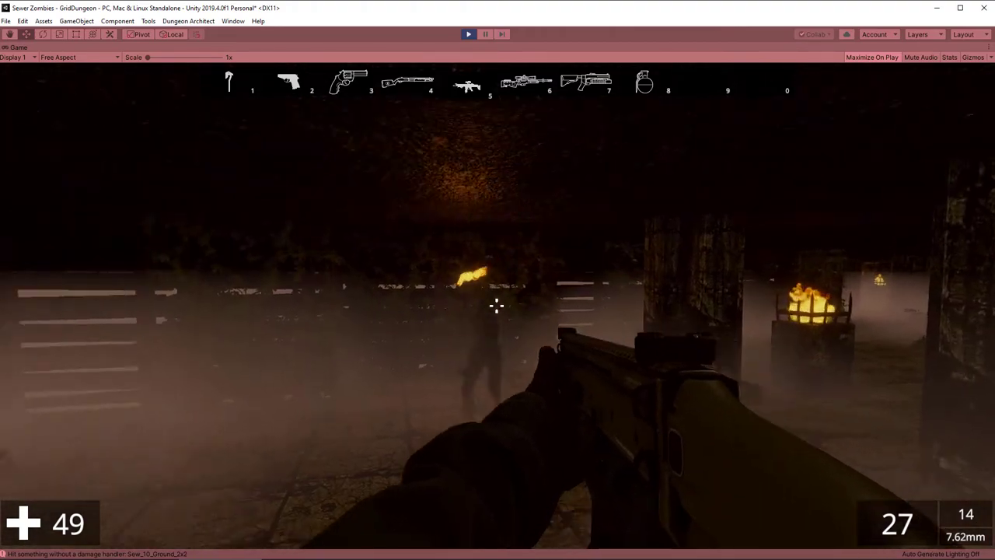
- Explore the foggy hall between the ivy-covered pillars, shooting approaching zombies with the 7.62mm rifle
left_click(496, 304)
key("w")
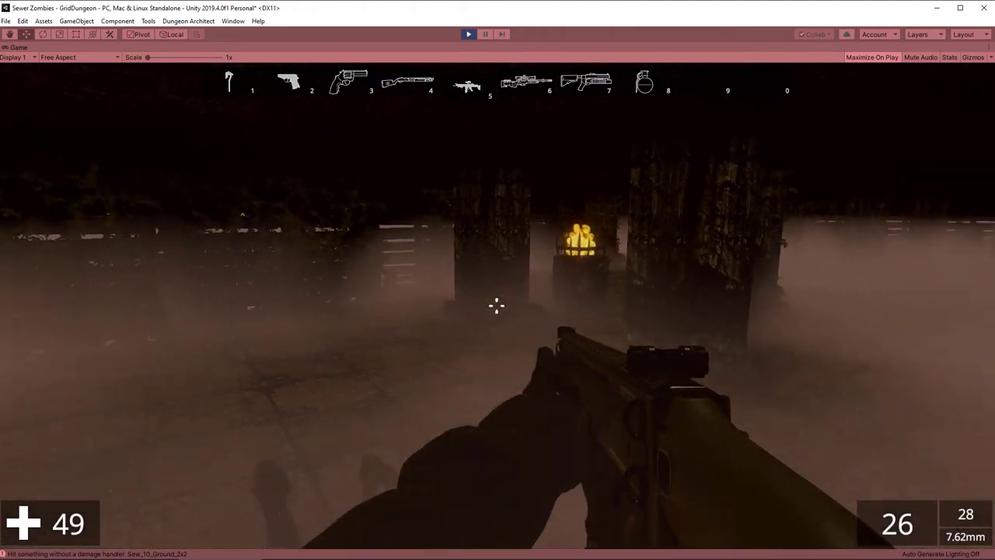
key("w")
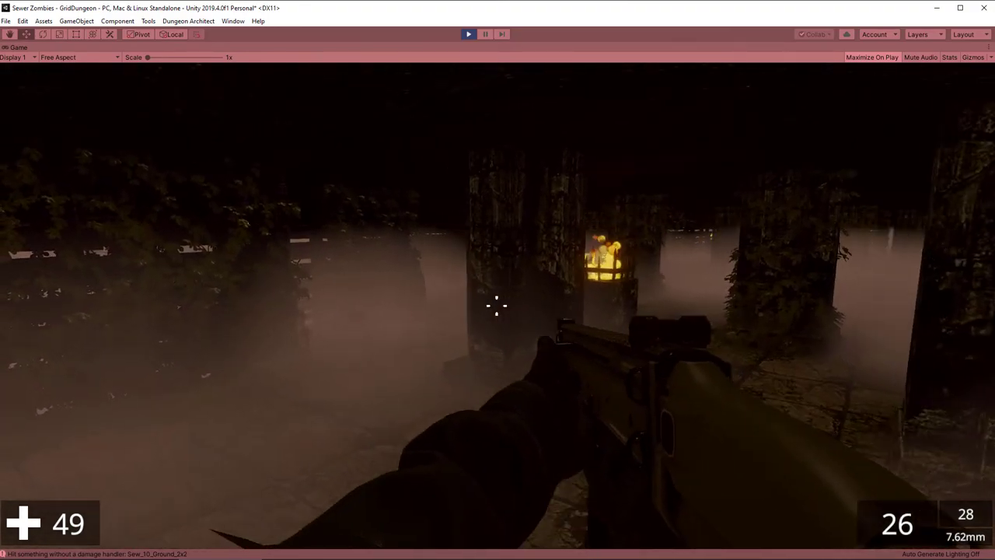
key("w")
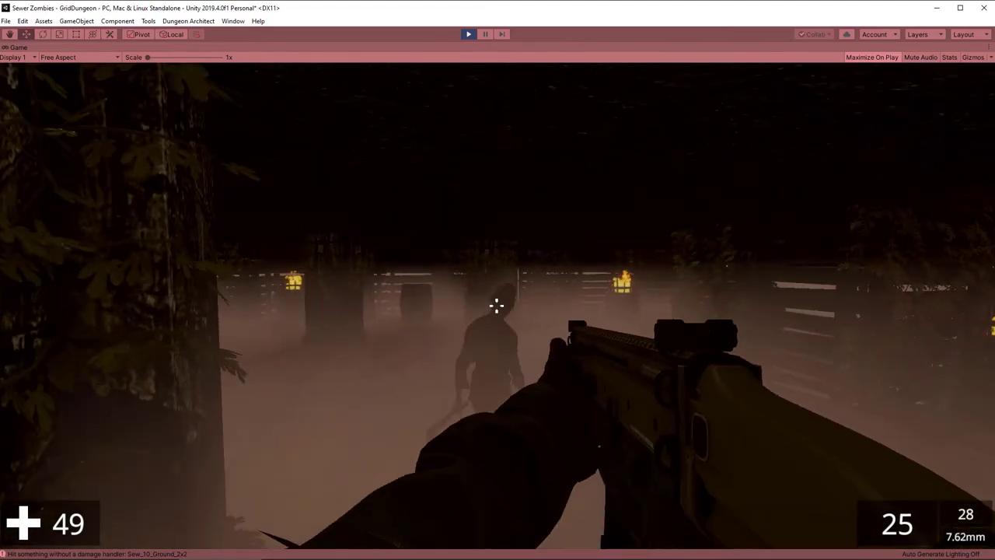
left_click(496, 305)
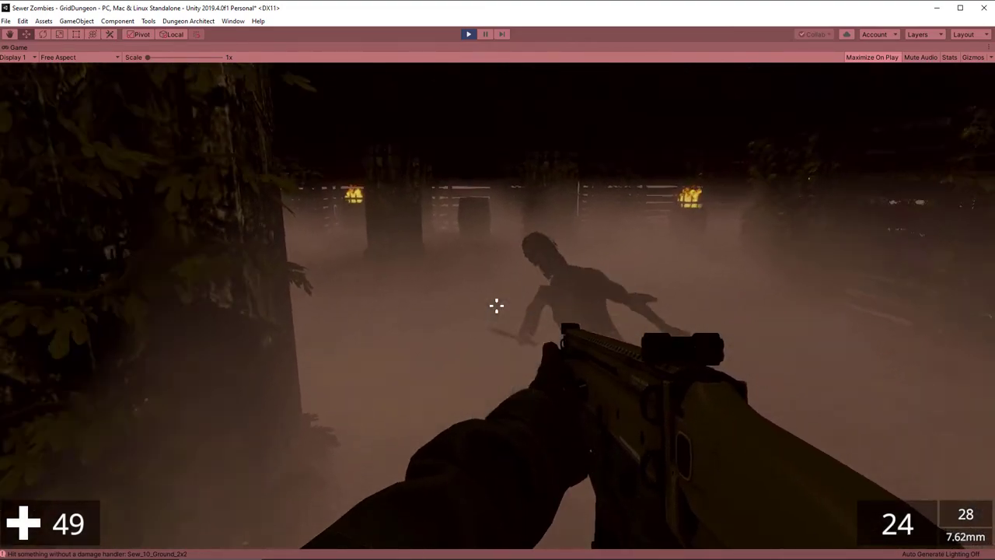
key("w")
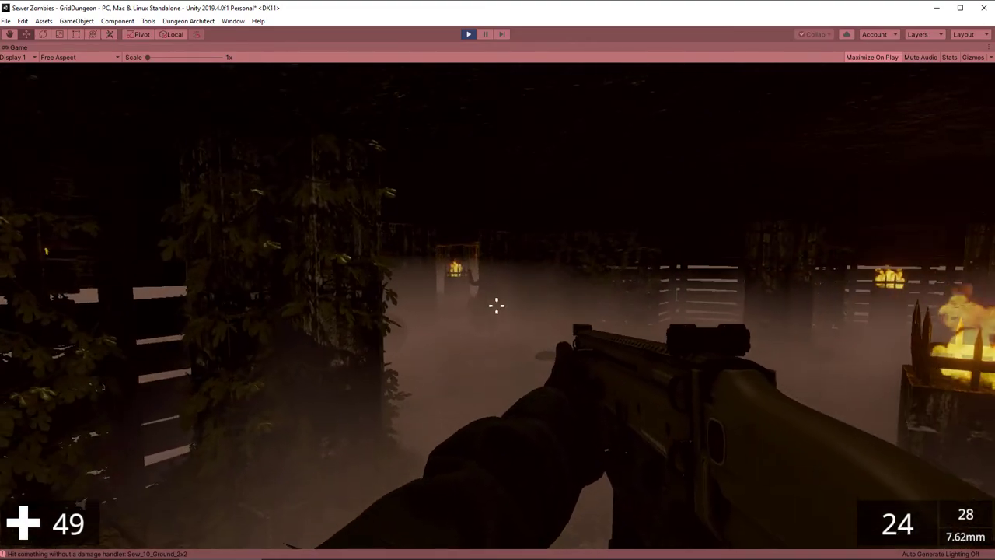